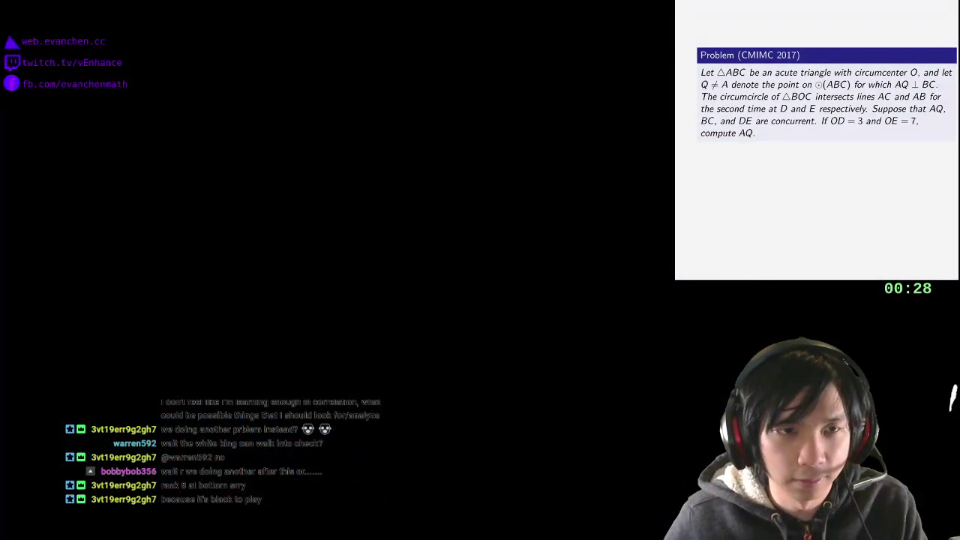
# Draw triangle ABC with A at the top, B at lower left and C at lower right
pyautogui.hotkey('alt', 'Tab')
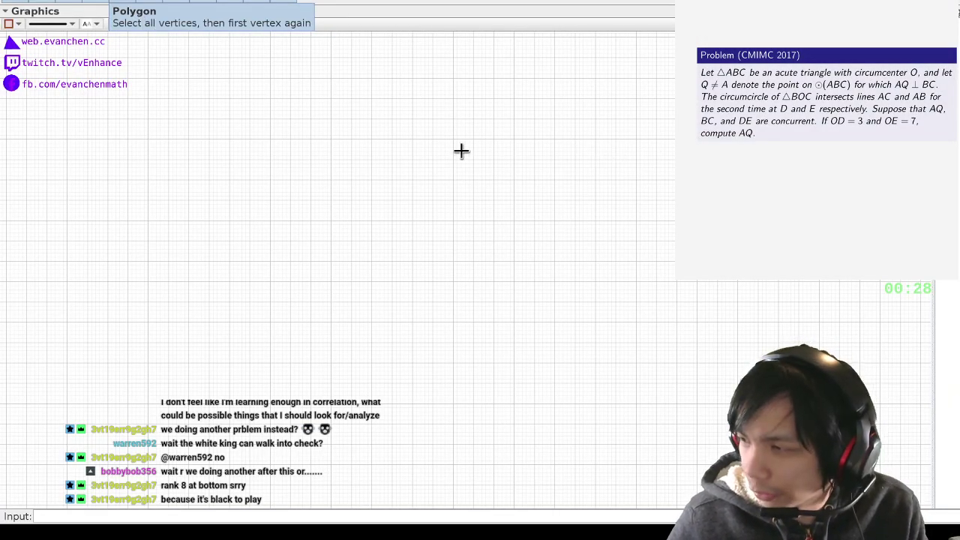
pyautogui.click(352, 98)
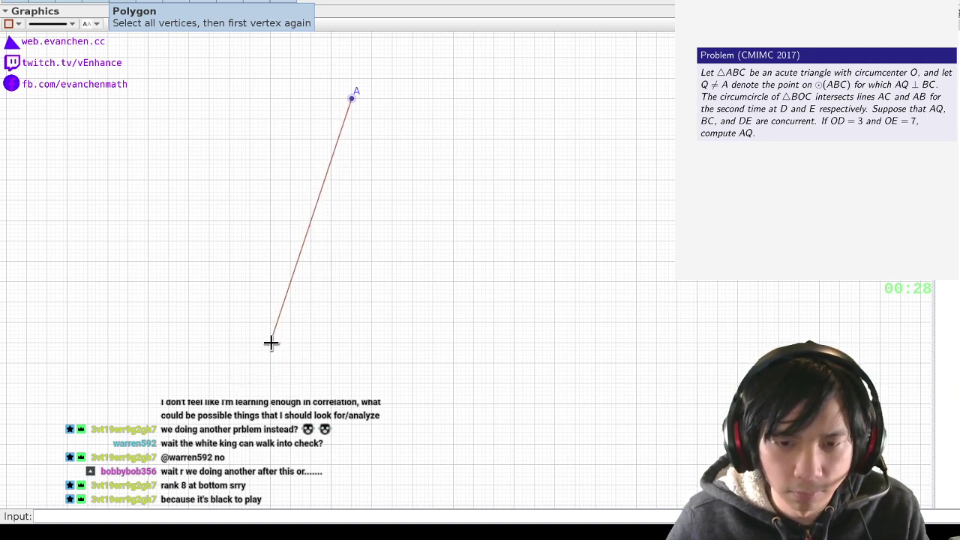
pyautogui.click(271, 343)
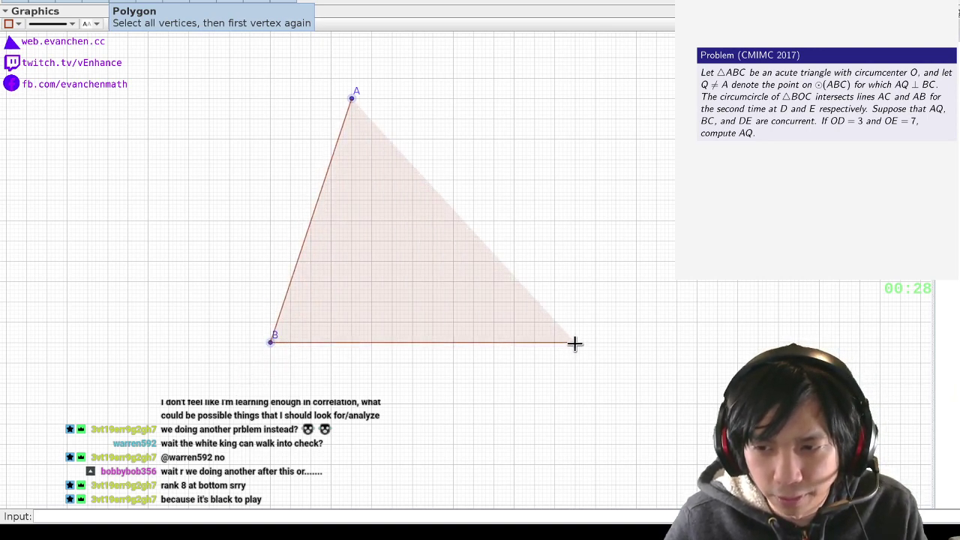
pyautogui.click(575, 342)
pyautogui.click(352, 98)
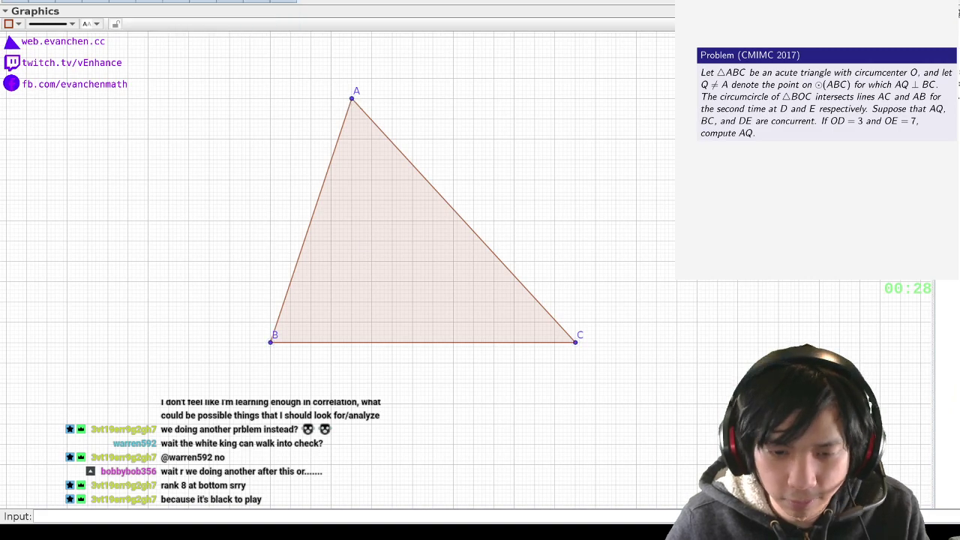
# Create circumcenter O=TriangleCenter(A,B,C,3) and the circumcircle w=Circle(A,B,C)
pyautogui.click(297, 518)
pyautogui.write('O=Tri')
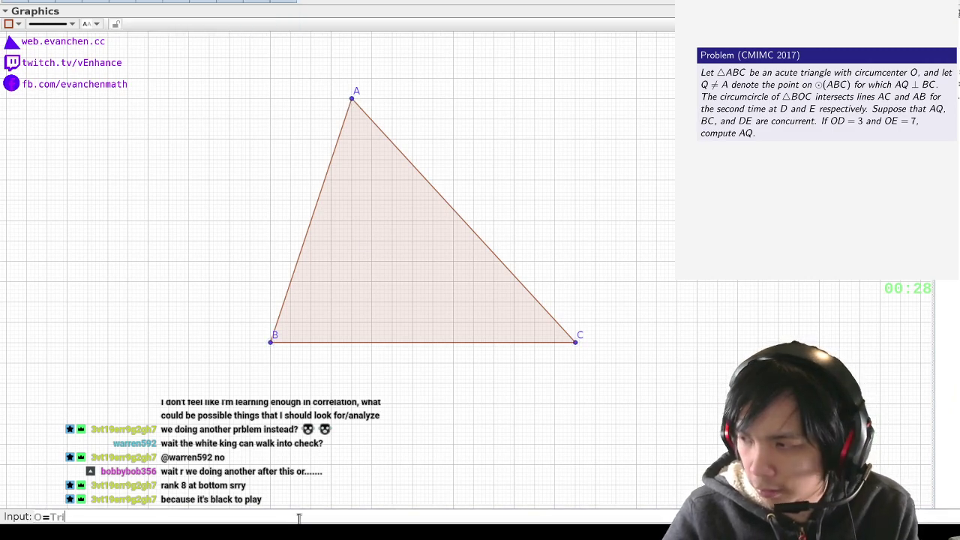
pyautogui.write('angleCenter(A,B,C,3)')
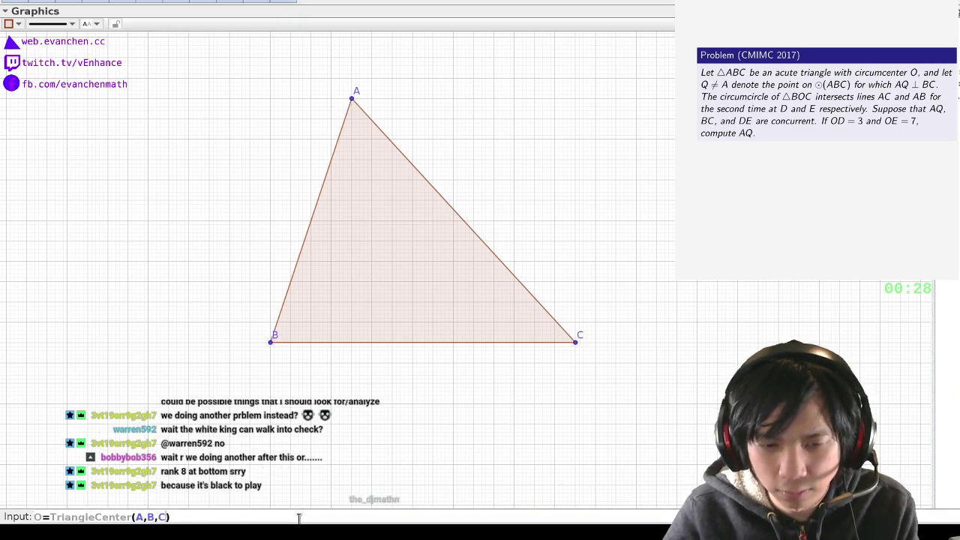
pyautogui.press('Return')
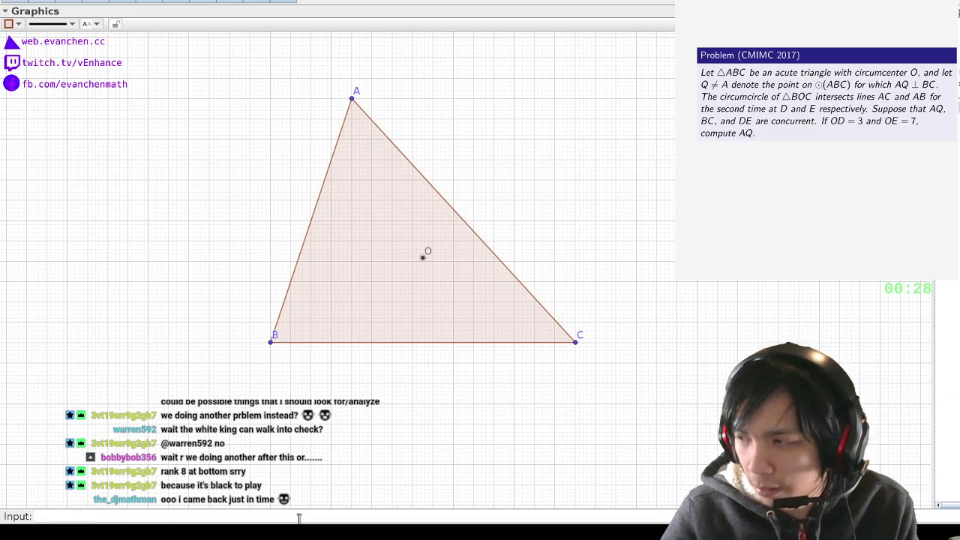
pyautogui.write('Q=R')
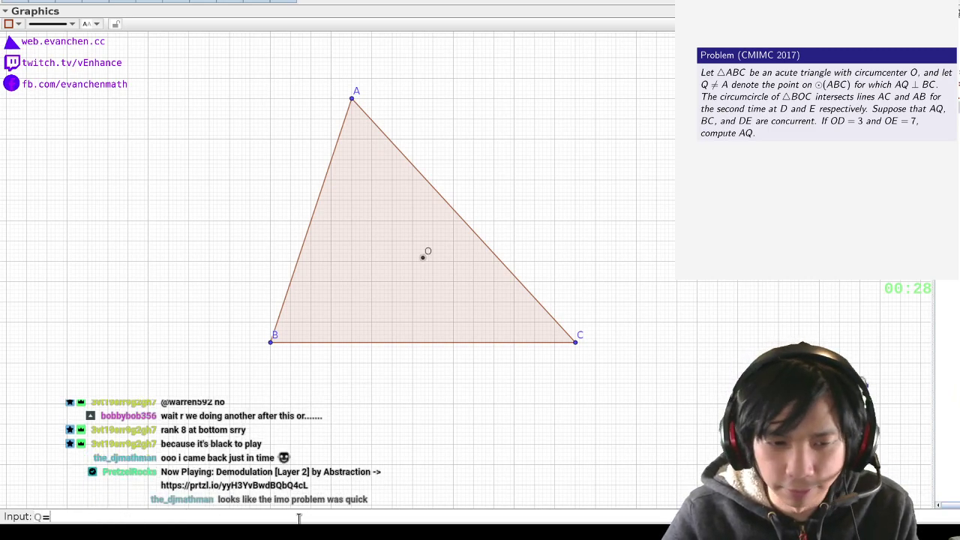
pyautogui.press('BackSpace')
pyautogui.press('BackSpace')
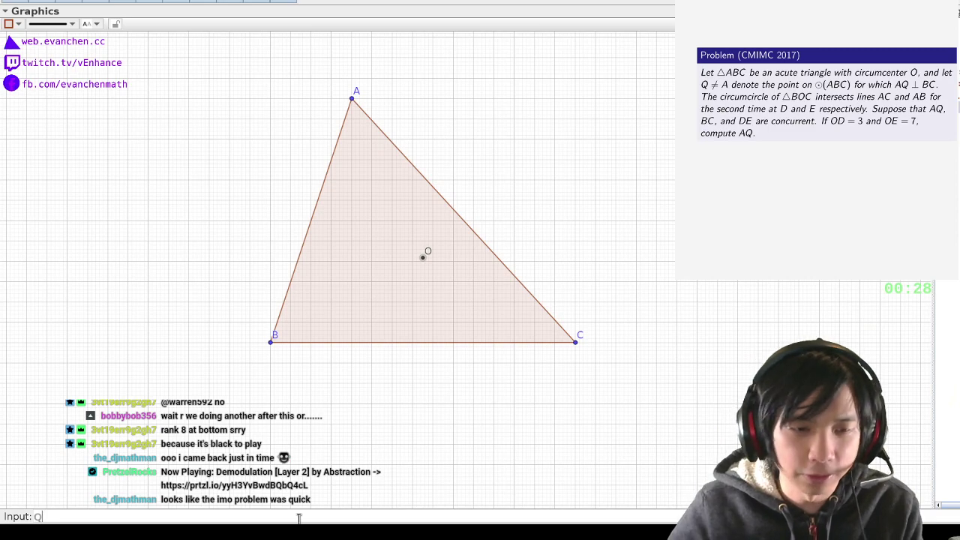
pyautogui.press('BackSpace')
pyautogui.write('w=Circle')
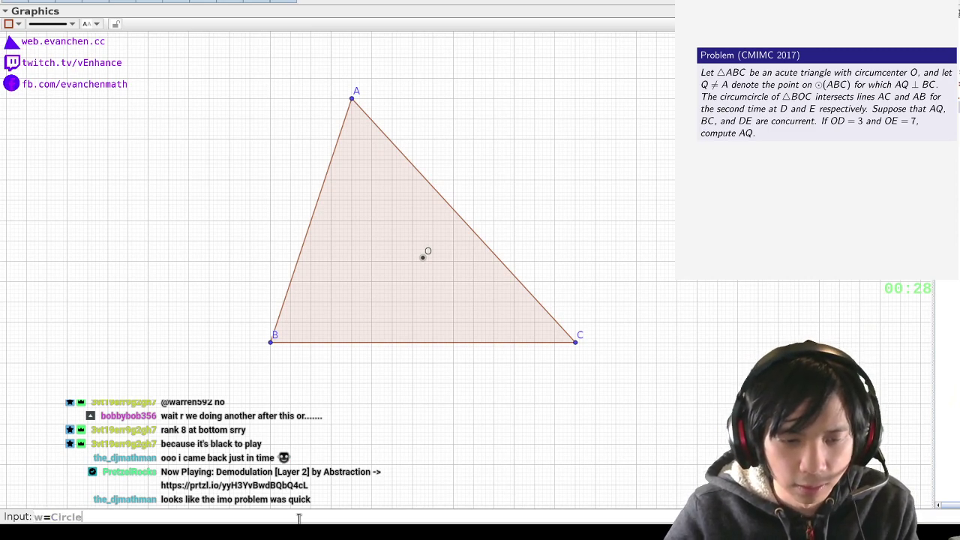
pyautogui.write('(A,B,C)')
pyautogui.press('Return')
# Add Q=Reflect(TriangleCenter(A,B,C,4),a) on the circle, then type AQ=Segment(A,Q)
pyautogui.write('Q=')
pyautogui.write('Reflect(TriangleCent')
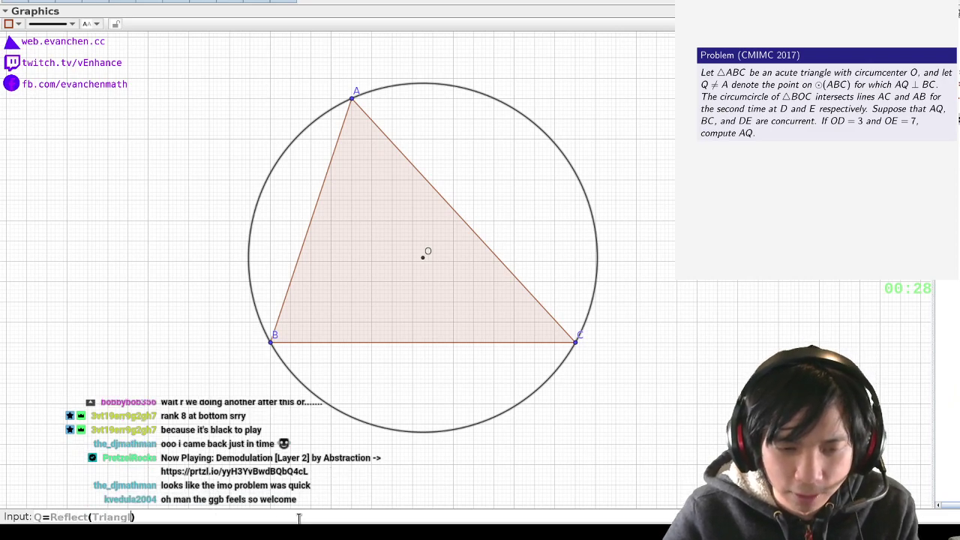
pyautogui.write('er(A,B,C,')
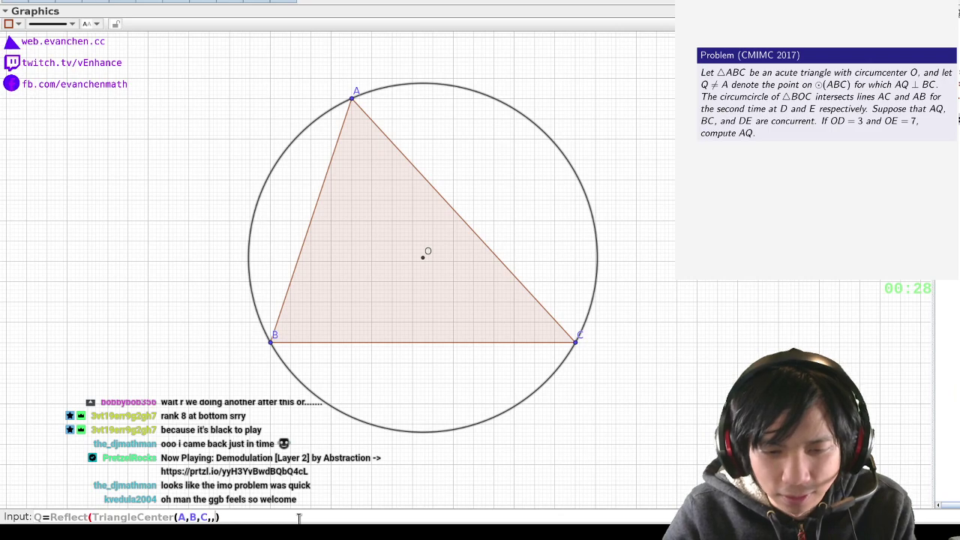
pyautogui.write('4),a')
pyautogui.press('Return')
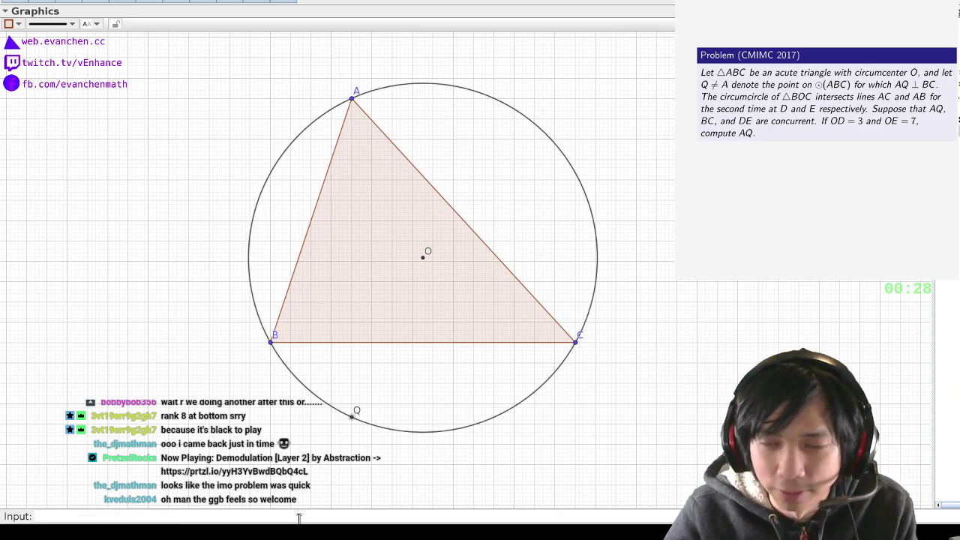
pyautogui.write('AQ=Segment(A,Q)')
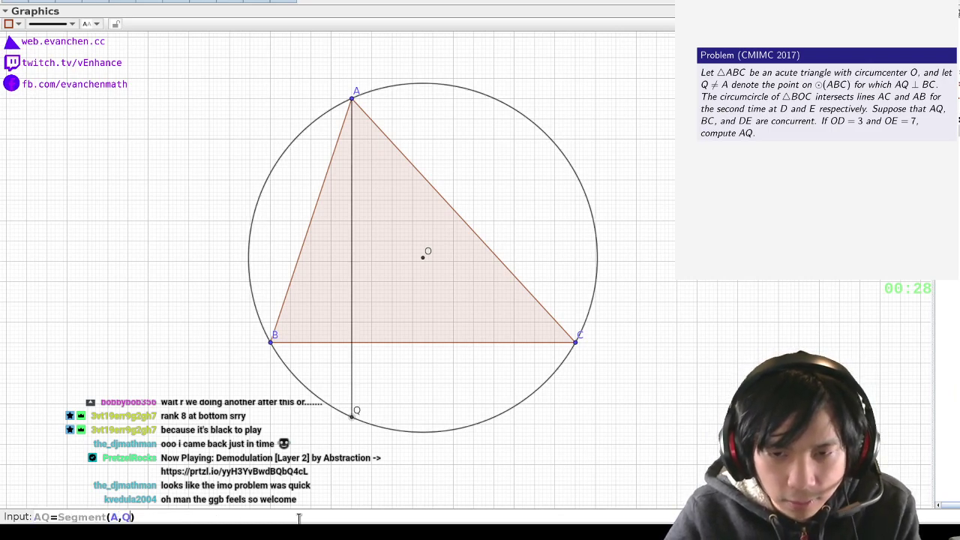
pyautogui.press('Return')
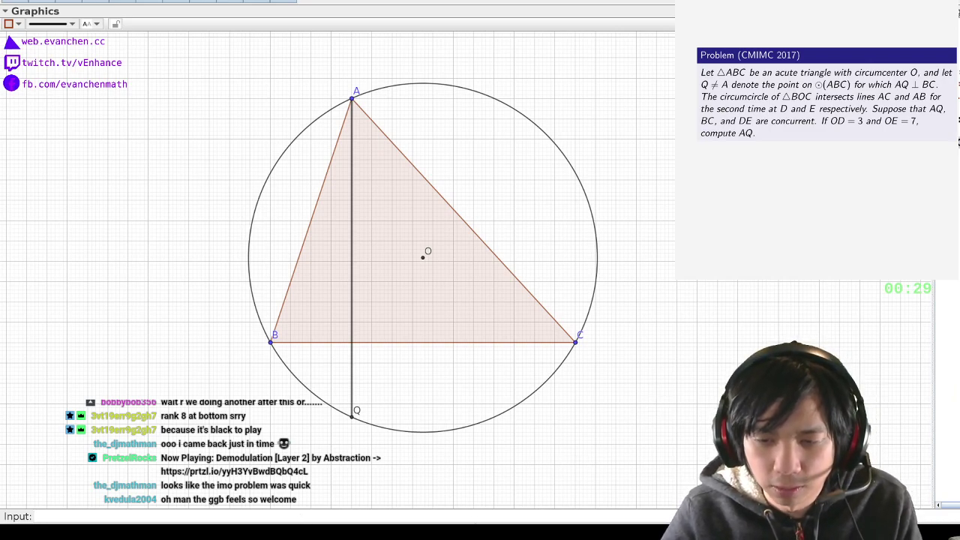
pyautogui.write('Circle(B,O,C)')
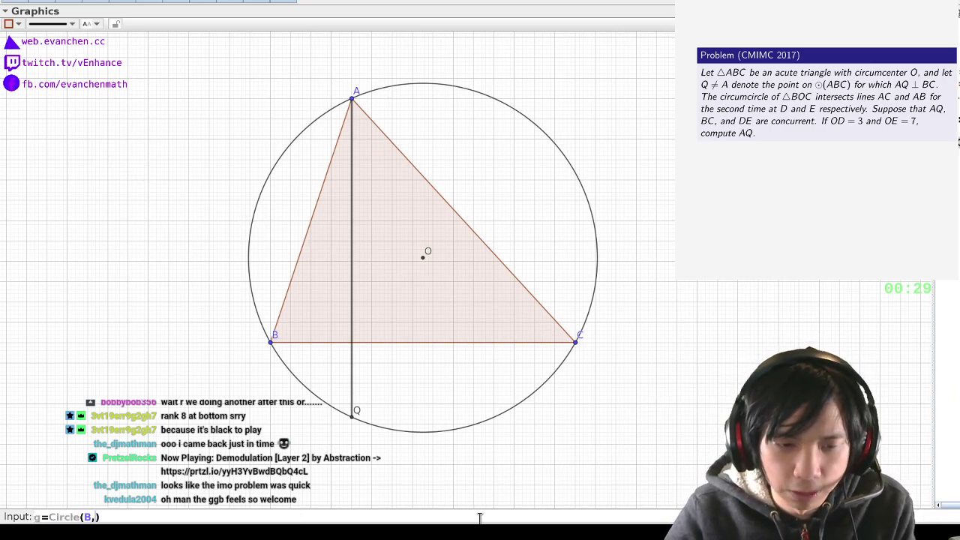
pyautogui.press('Return')
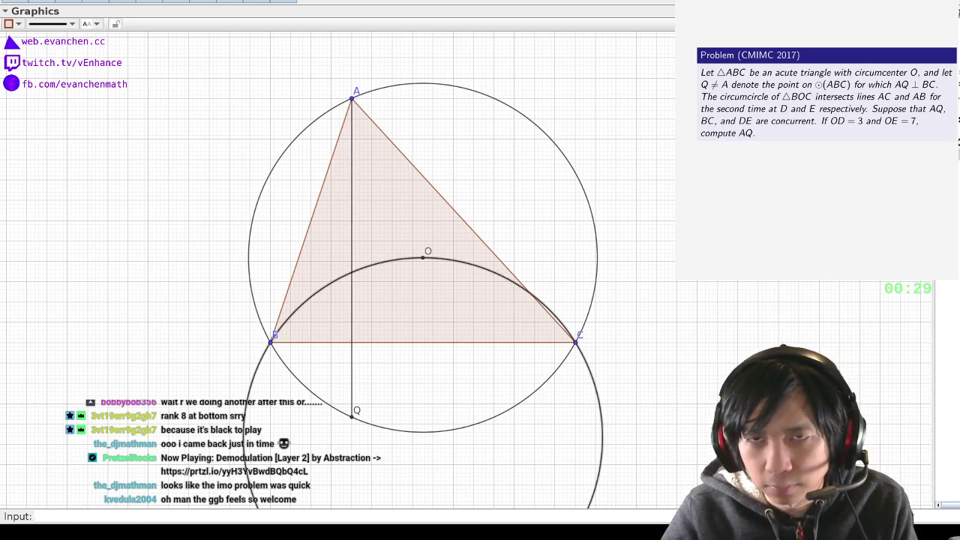
pyautogui.click(237, 2)
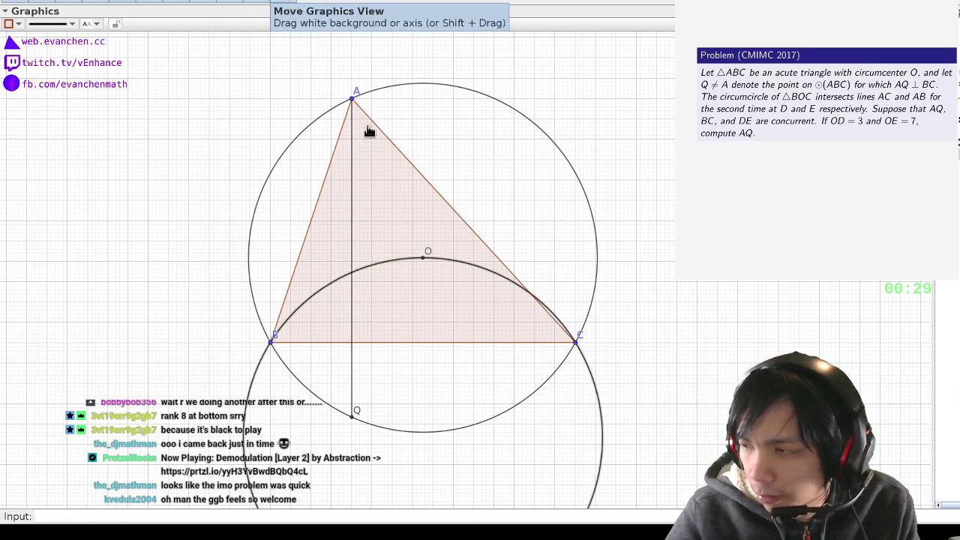
pyautogui.click(707, 336)
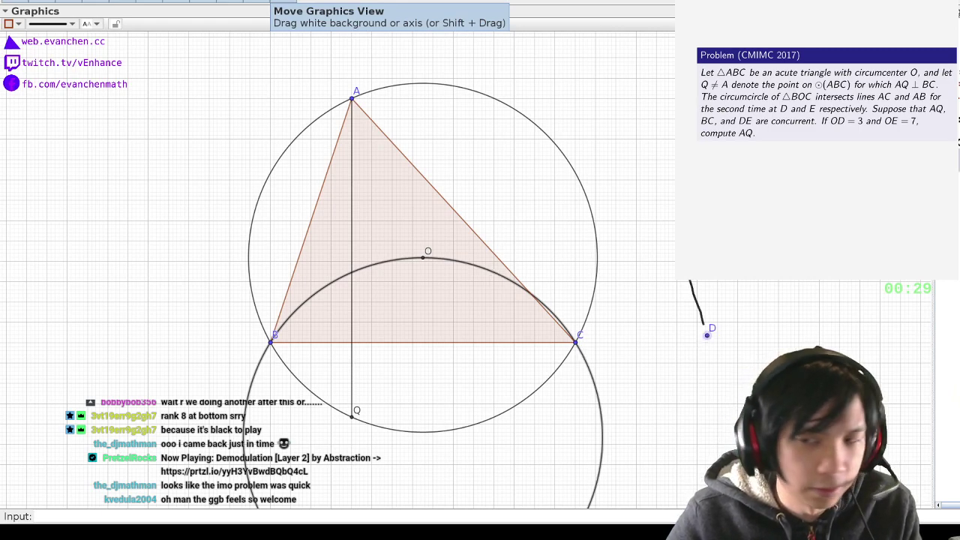
pyautogui.press('Escape')
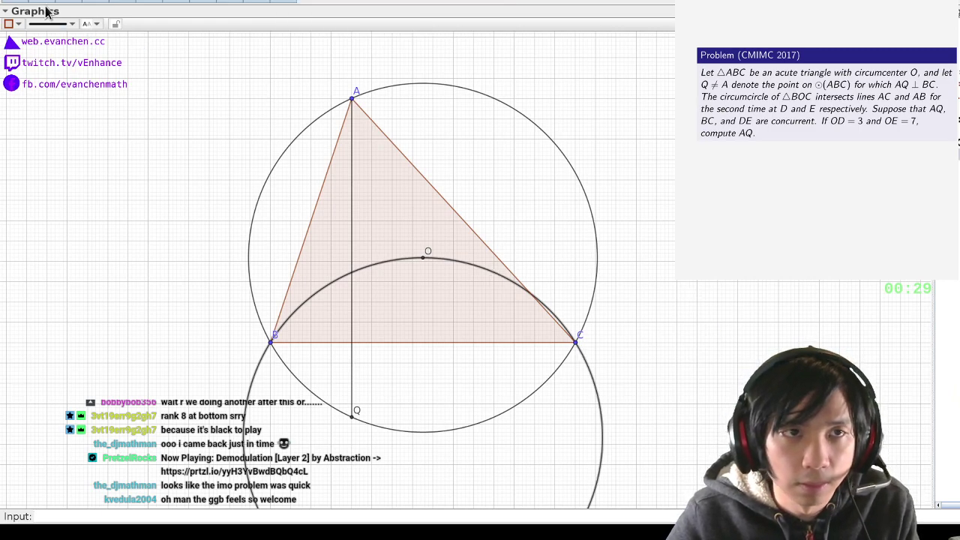
pyautogui.click(285, 2)
# Re-centre the view and create S=Center(g), the centre of circle BOC
pyautogui.moveTo(762, 351); pyautogui.dragTo(798, 324)
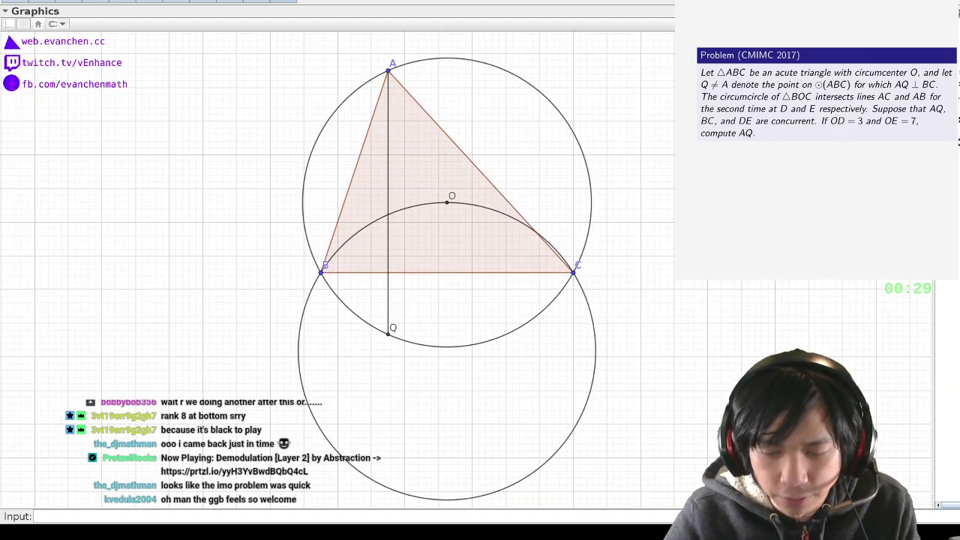
pyautogui.write('S=Center(g')
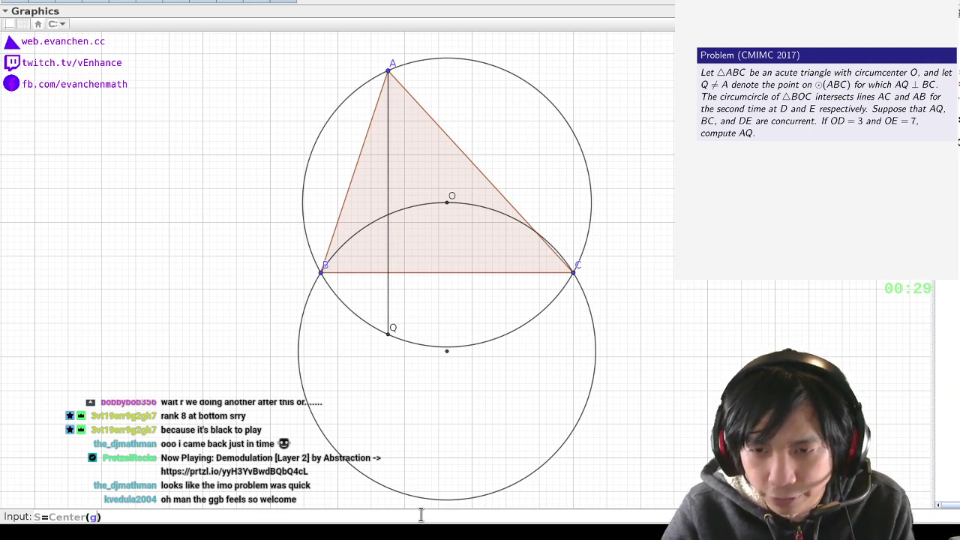
pyautogui.press('Return')
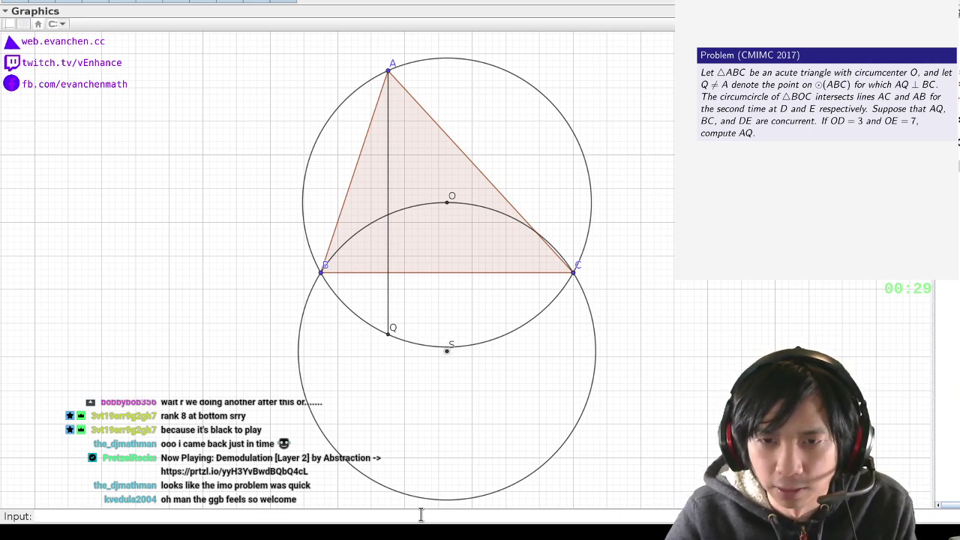
# Create D=Reflect(B, PerpendicularLine(S, Line(A,B))) on line AB
pyautogui.write('D=Reflect(B, Perpe')
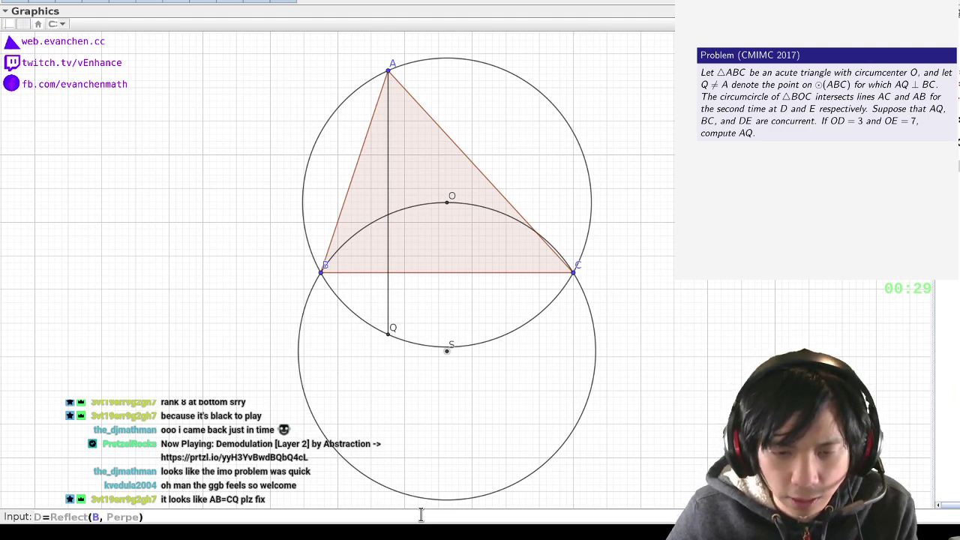
pyautogui.press('Return')
pyautogui.write('S, <Line>')
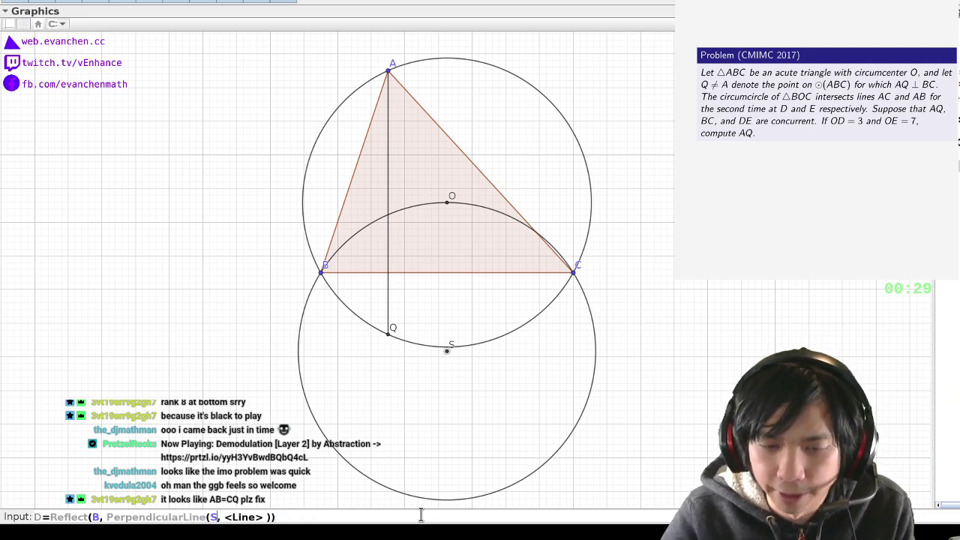
pyautogui.press('Tab')
pyautogui.write('Line(A,')
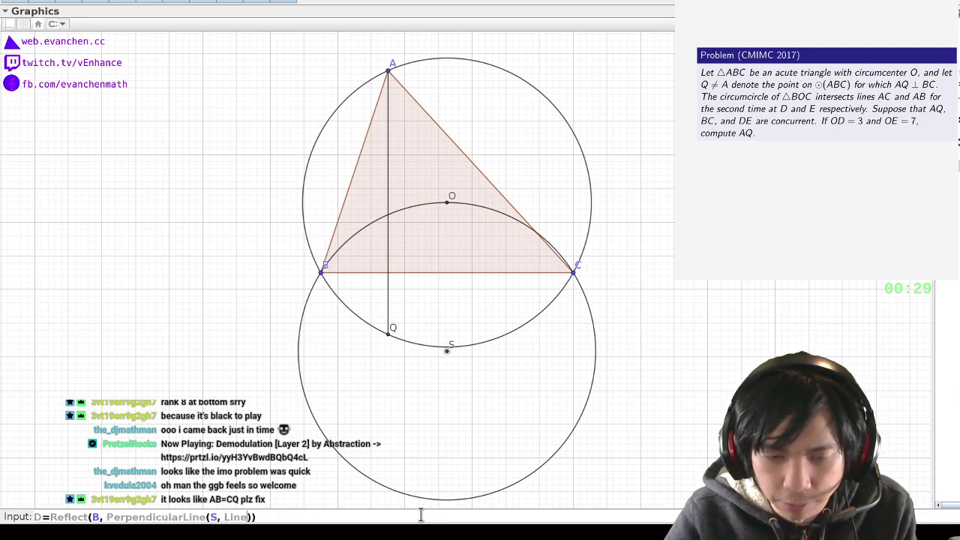
pyautogui.write('B')
pyautogui.press('Return')
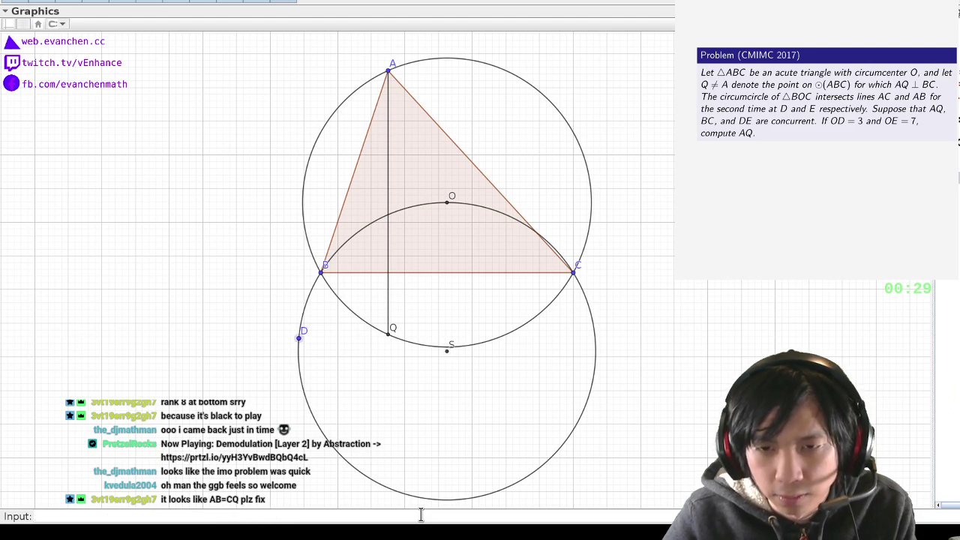
# Create E=Reflect(C, PerpendicularLine(S, Line(A,C))) on side AC
pyautogui.write('E=Reflect(C, Pe')
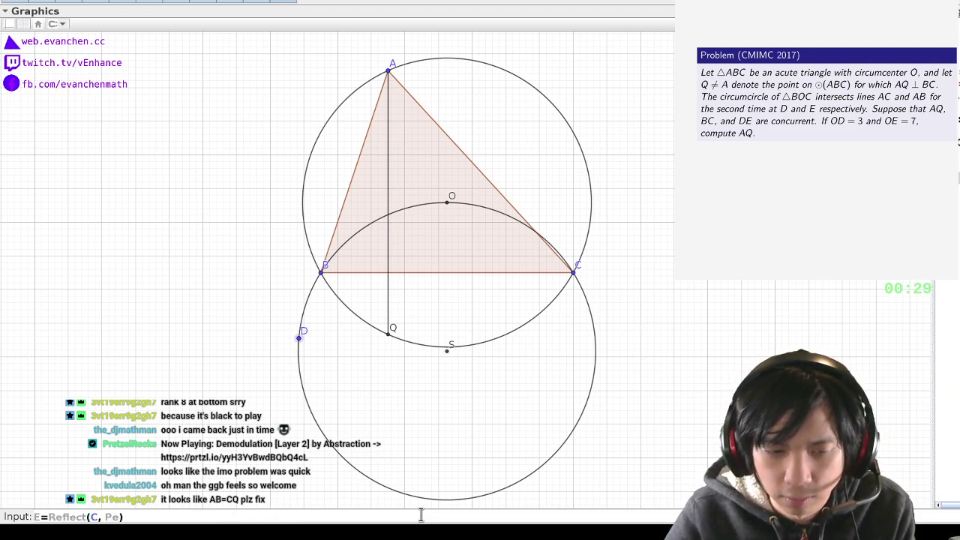
pyautogui.write('rpendicular')
pyautogui.press('BackSpace')
pyautogui.press('BackSpace')
pyautogui.press('BackSpace')
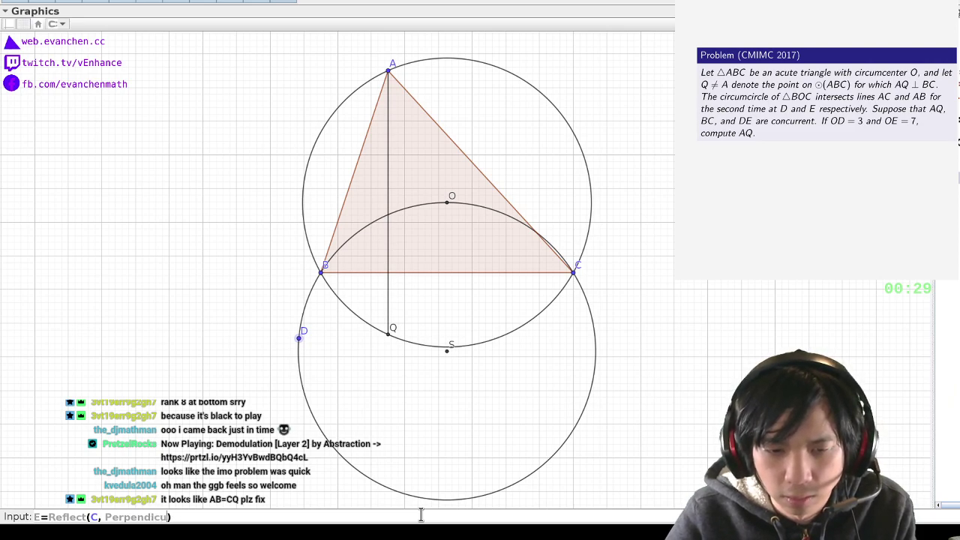
pyautogui.write('larLine(S, Line(A,')
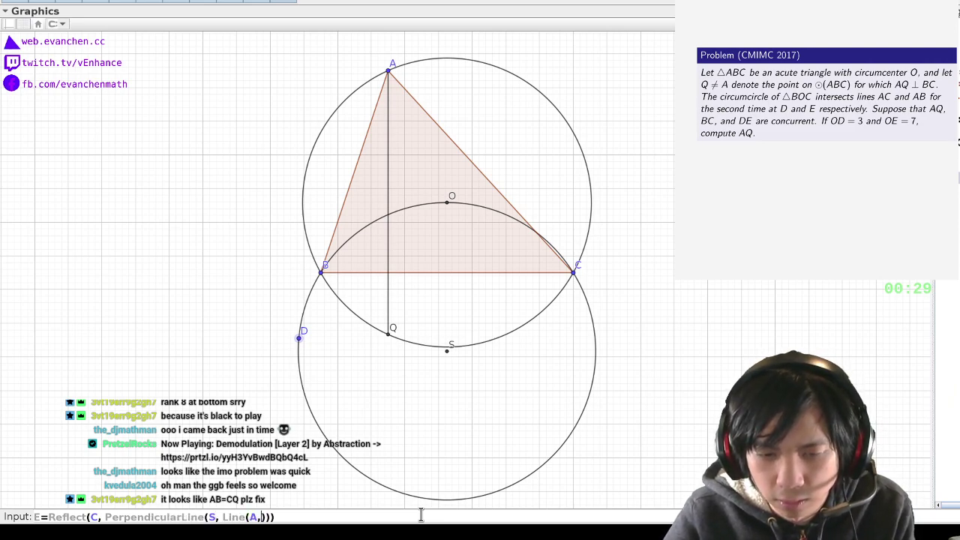
pyautogui.write('C')
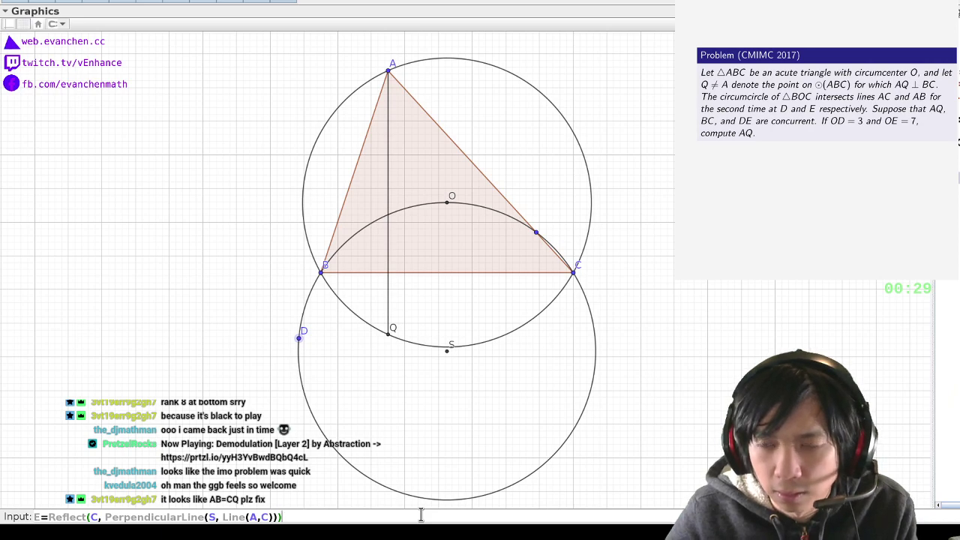
pyautogui.press('Return')
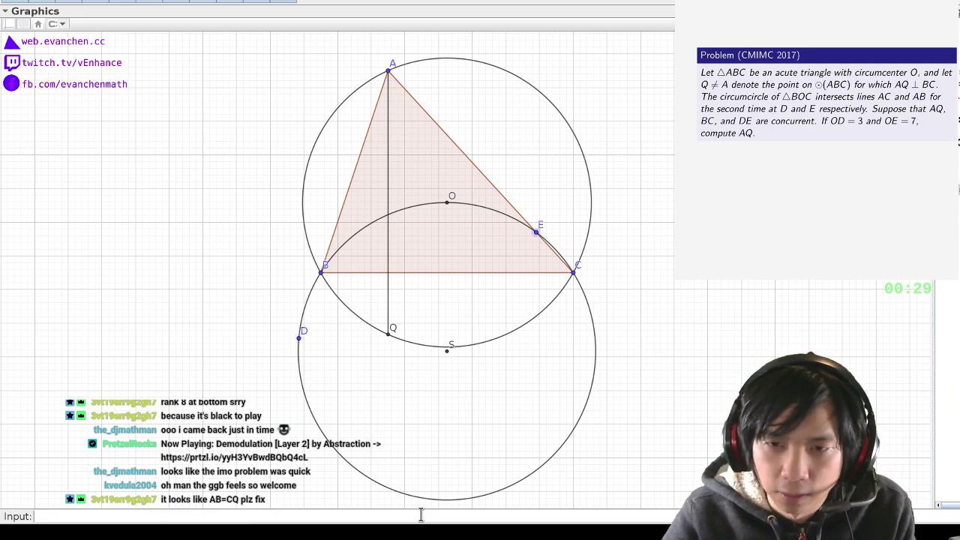
# Draw DE=Segment(D,E) between the two new points
pyautogui.write('DE=Segment')
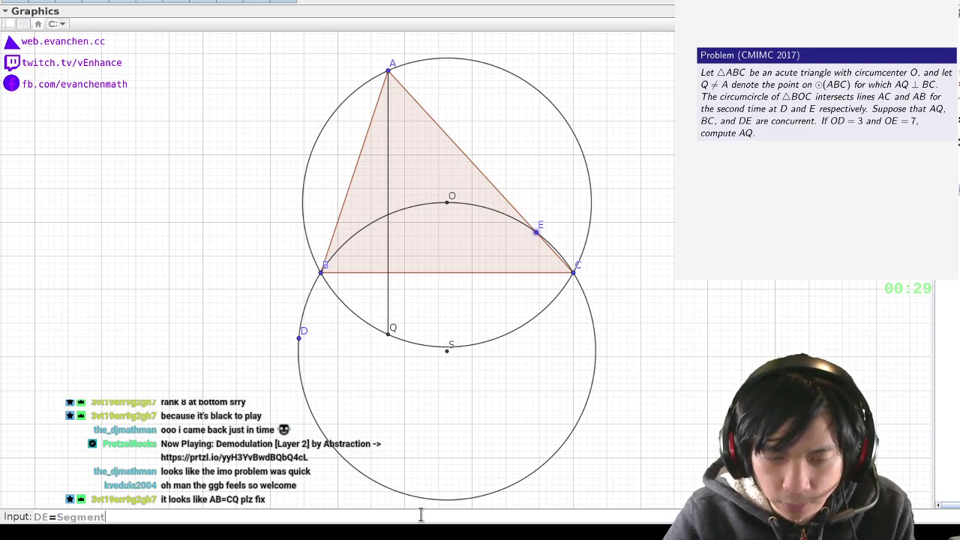
pyautogui.write('(D,E)')
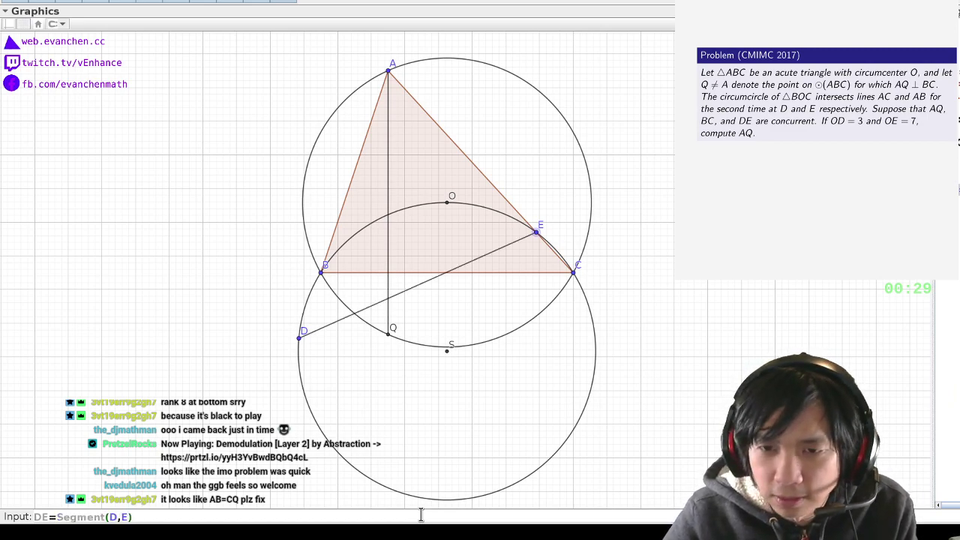
pyautogui.press('Return')
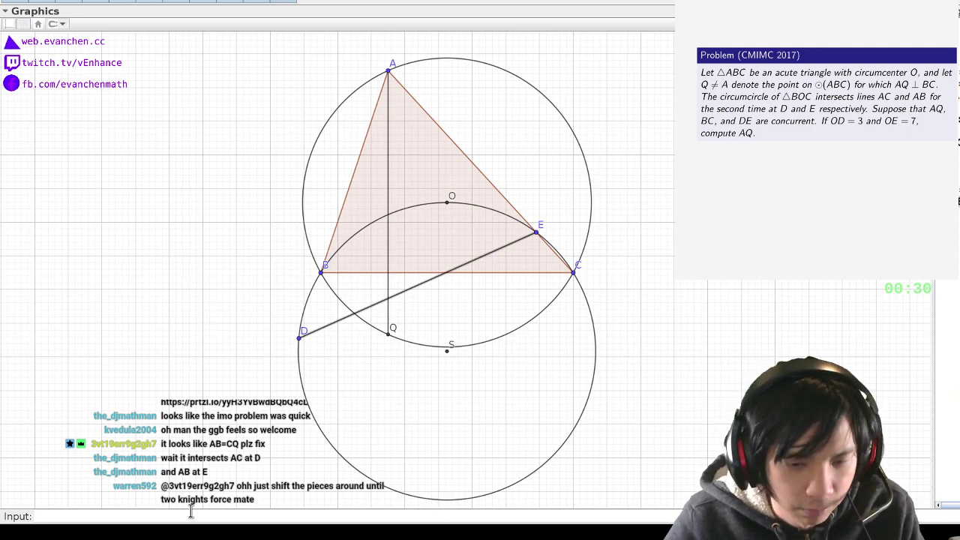
# Swap the labels of D and E with Rename, using EE as a temporary name
pyautogui.write('Rename(D), "EE"')
pyautogui.press('Return')
pyautogui.write('Rename(E,')
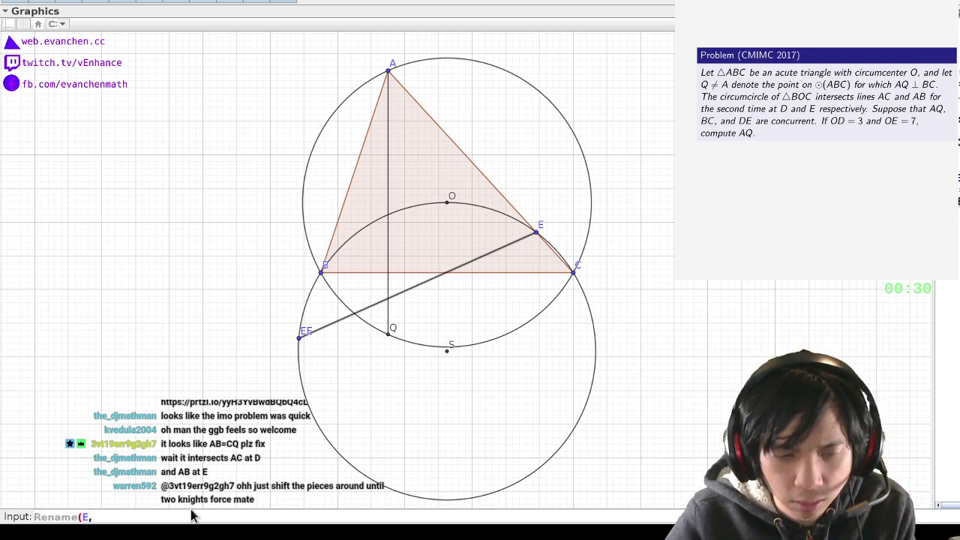
pyautogui.write(' "D"')
pyautogui.press('Return')
pyautogui.write('Rename(EE, "D")')
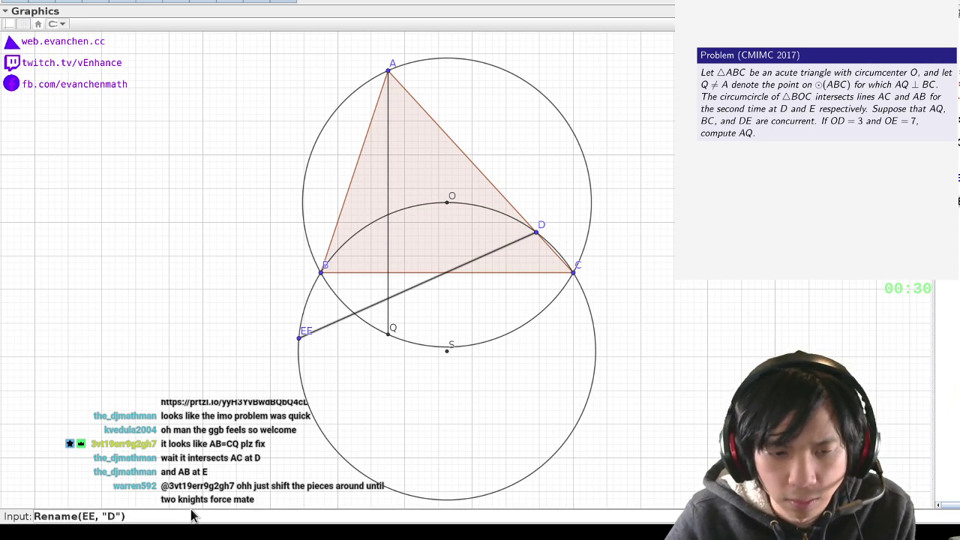
pyautogui.press('Return')
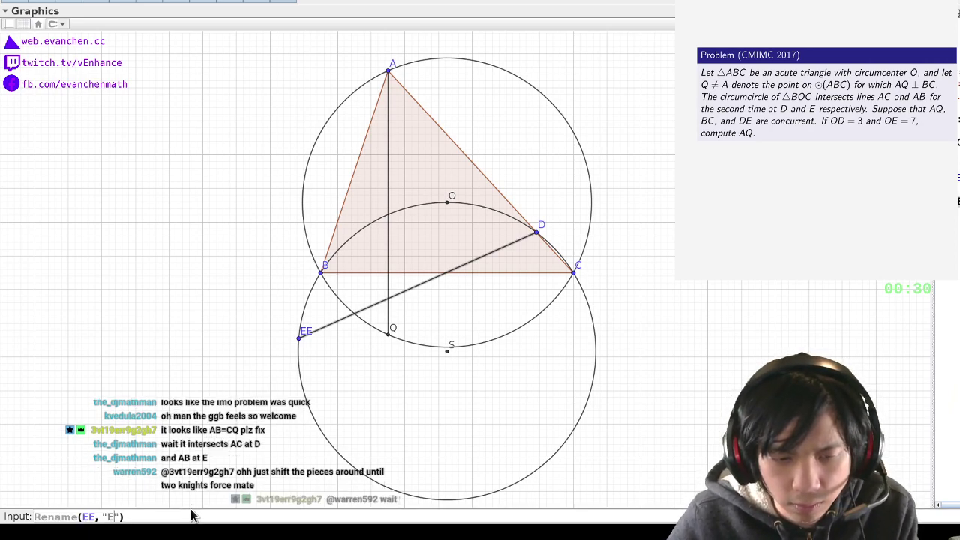
pyautogui.press('Return')
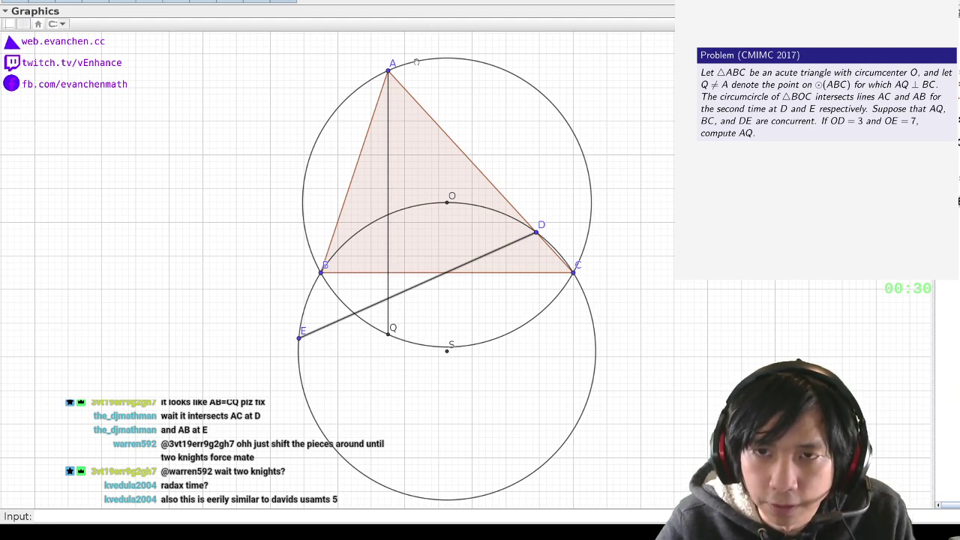
# Drag A up and left, then create the circle through A, Q and E
pyautogui.press('Escape')
pyautogui.moveTo(389, 78); pyautogui.dragTo(366, 52)
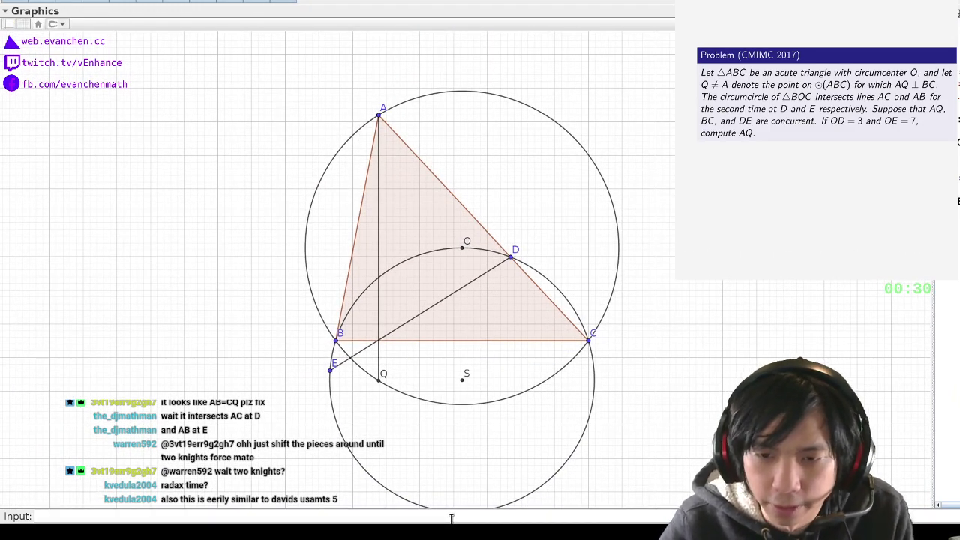
pyautogui.write('Circle(A,Q)')
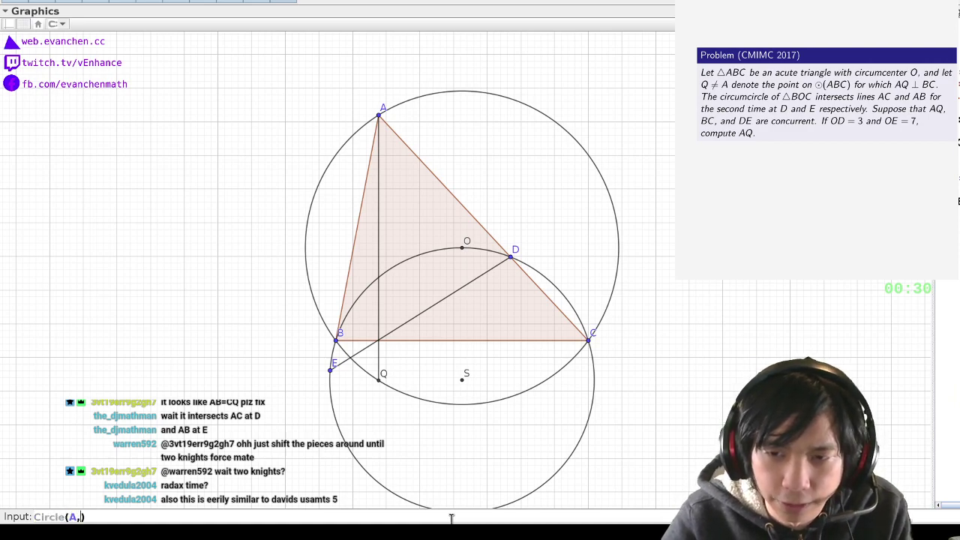
pyautogui.write(',E')
pyautogui.press('Return')
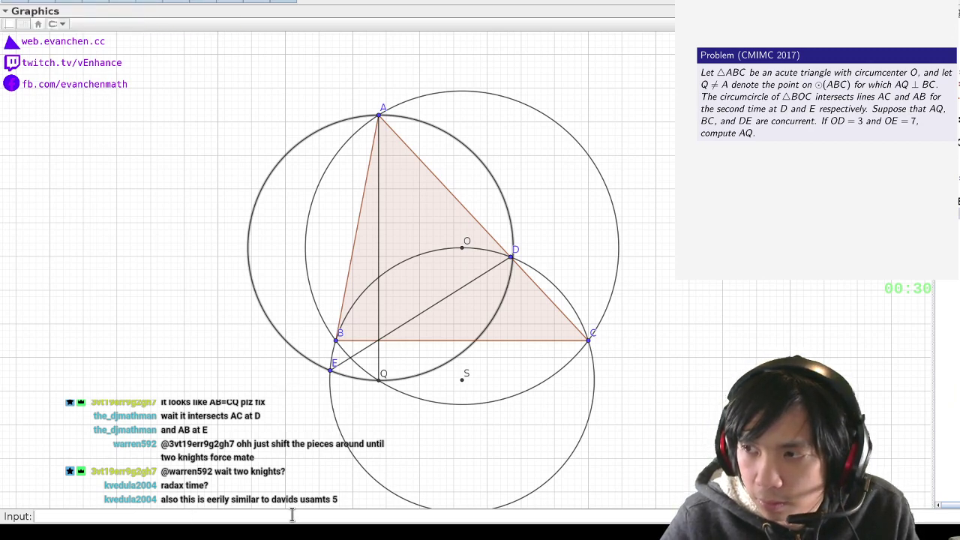
# Rename object d to AD and colour the circle through A, Q, E blue
pyautogui.write('Rename(d, "AD")')
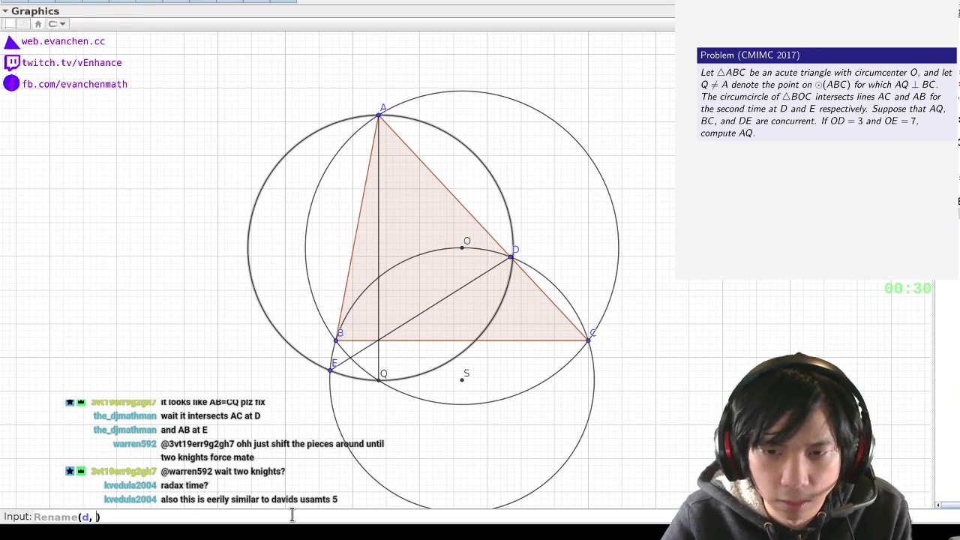
pyautogui.write('E')
pyautogui.press('Return')
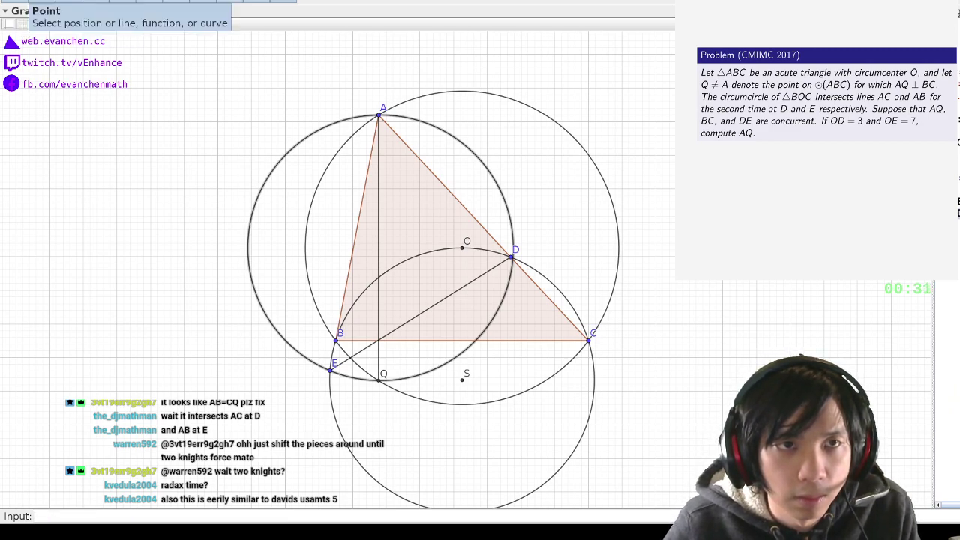
pyautogui.click(256, 214)
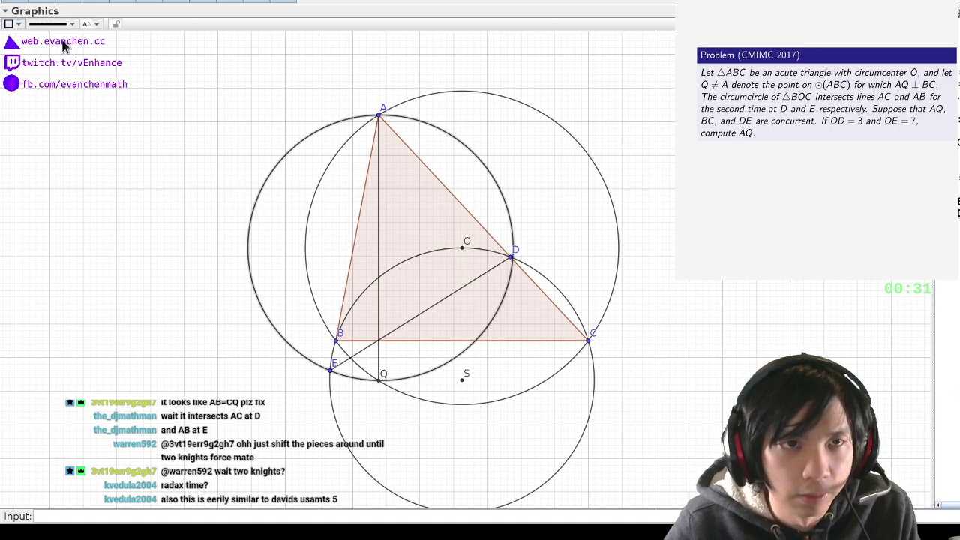
pyautogui.scroll(2, 660, 341)
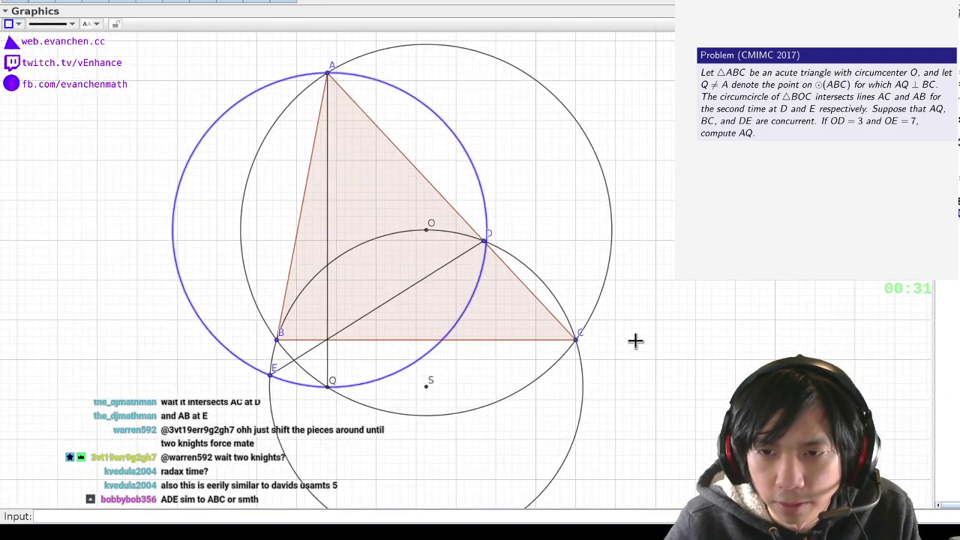
pyautogui.click(428, 95)
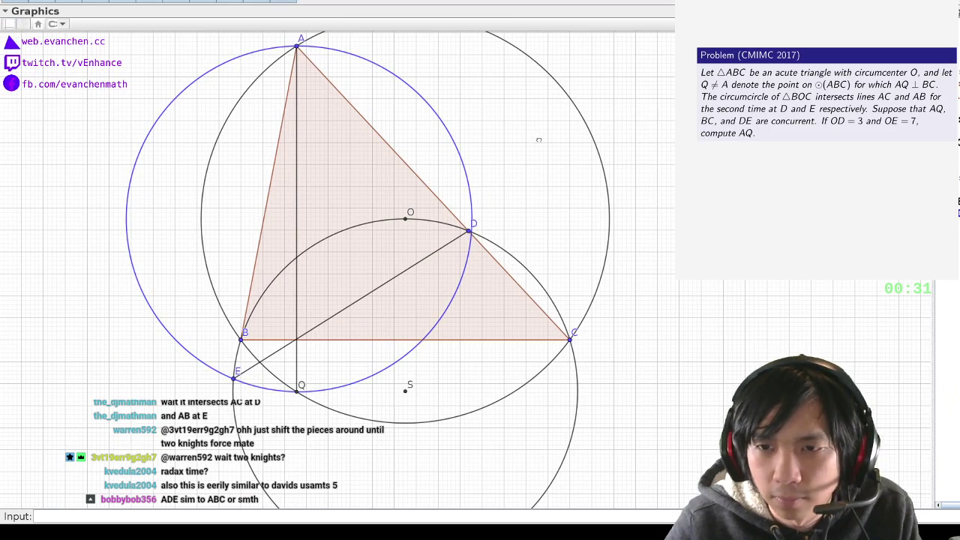
# Shift the figure right and down and nudge point A slightly
pyautogui.moveTo(541, 141); pyautogui.dragTo(580, 163)
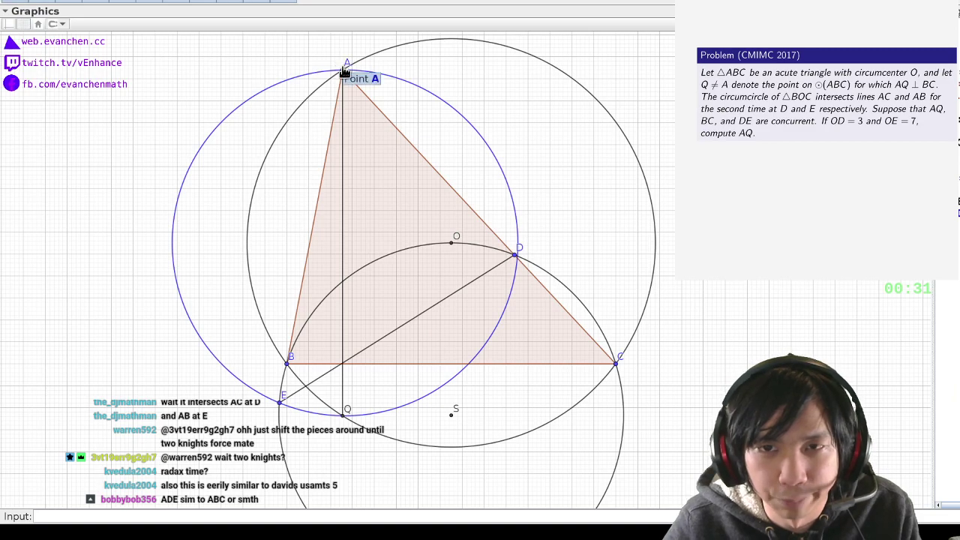
pyautogui.moveTo(343, 74); pyautogui.dragTo(342, 72)
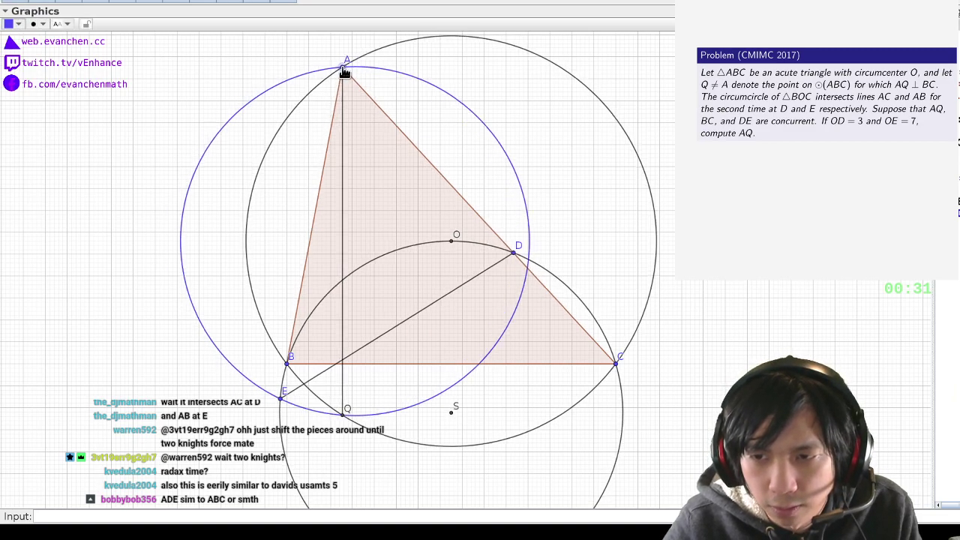
pyautogui.moveTo(344, 71); pyautogui.dragTo(354, 80)
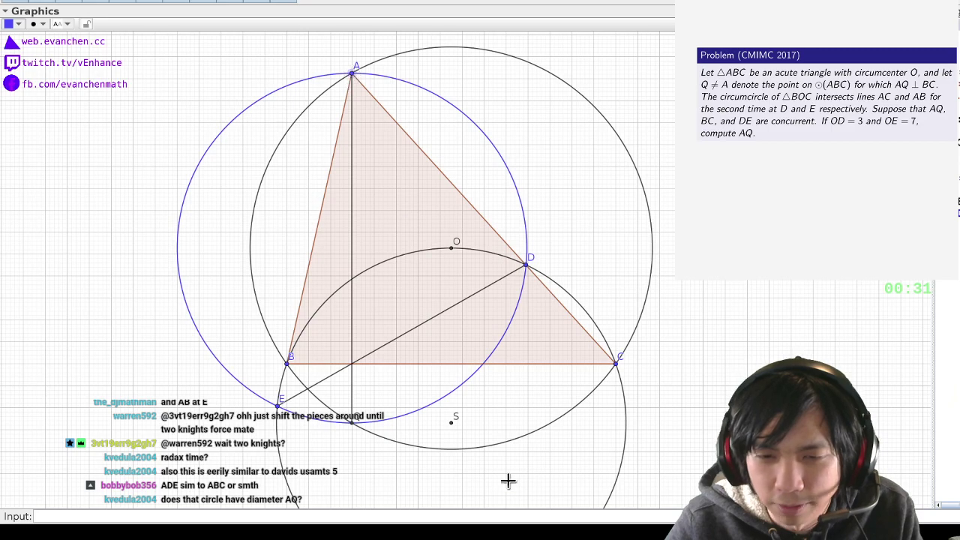
# Create L=Intersect(Line(A,Q), Line(B,C)) where AQ meets BC
pyautogui.press('Escape')
pyautogui.click(39, 0)
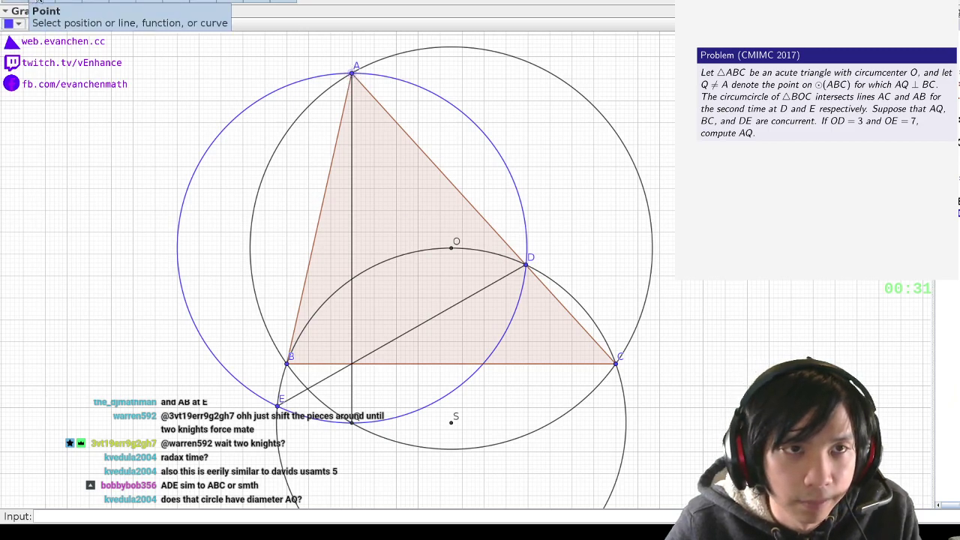
pyautogui.click(248, 518)
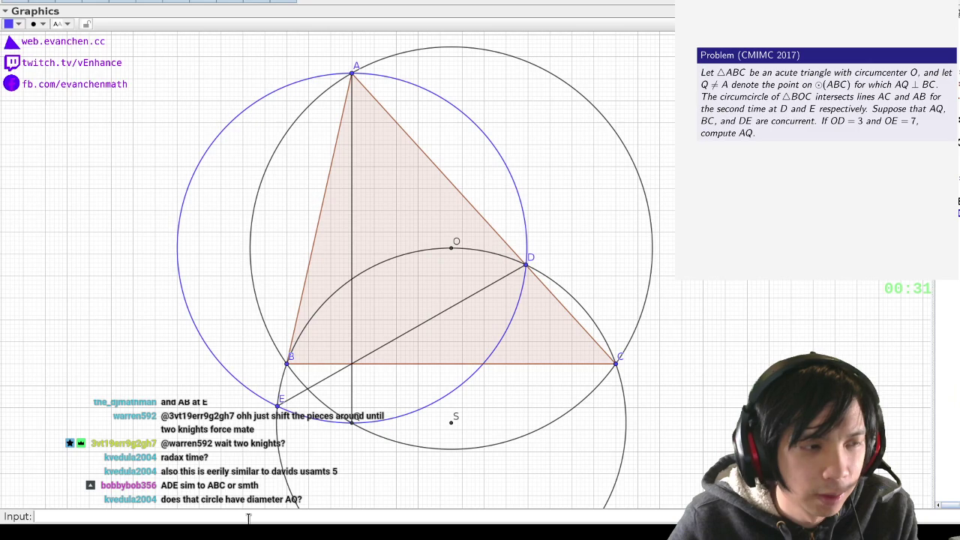
pyautogui.write('L=Intersect')
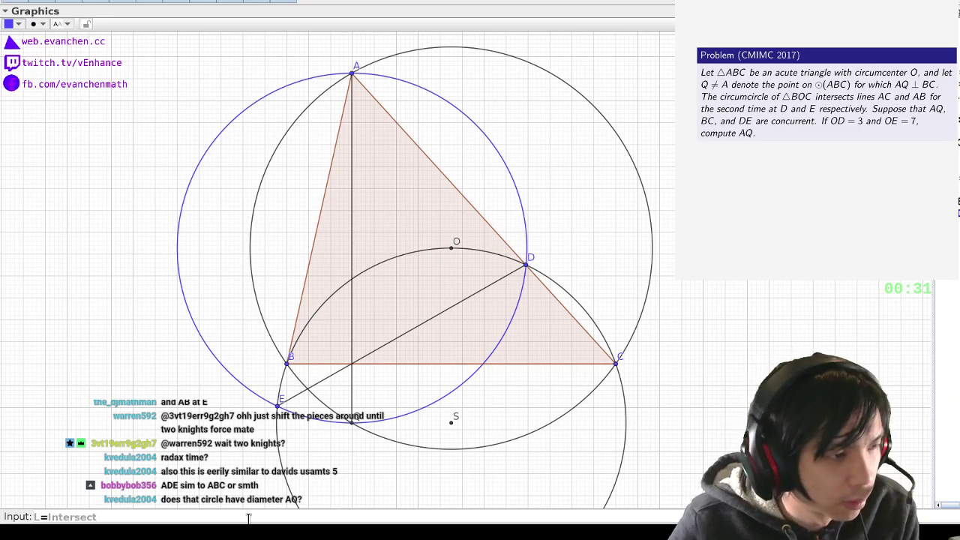
pyautogui.write('()')
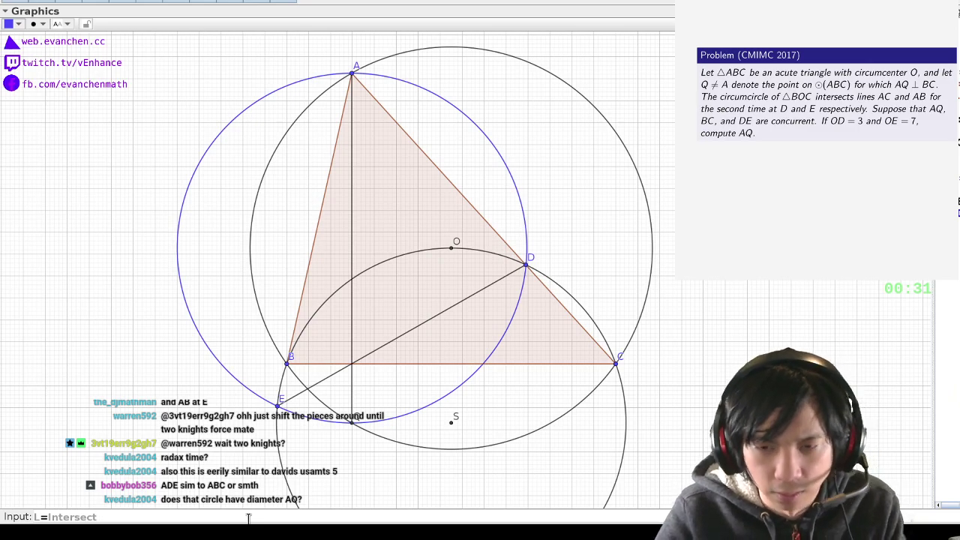
pyautogui.write('Line(A,)')
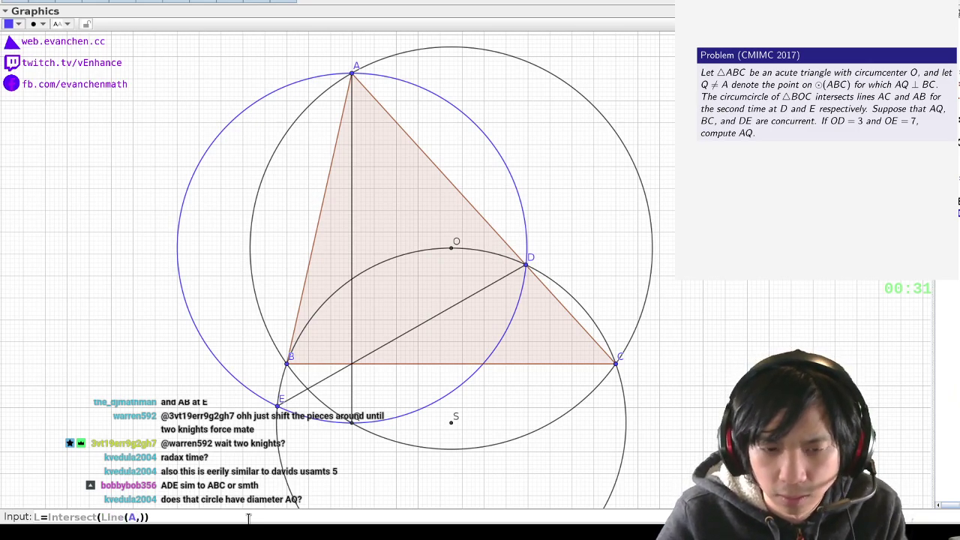
pyautogui.write('Q), Line(B,C')
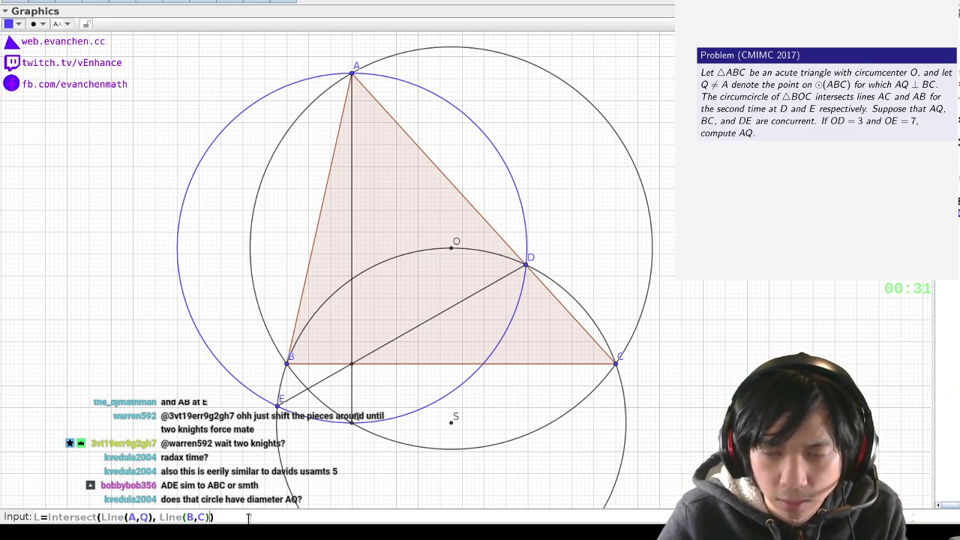
pyautogui.press('Return')
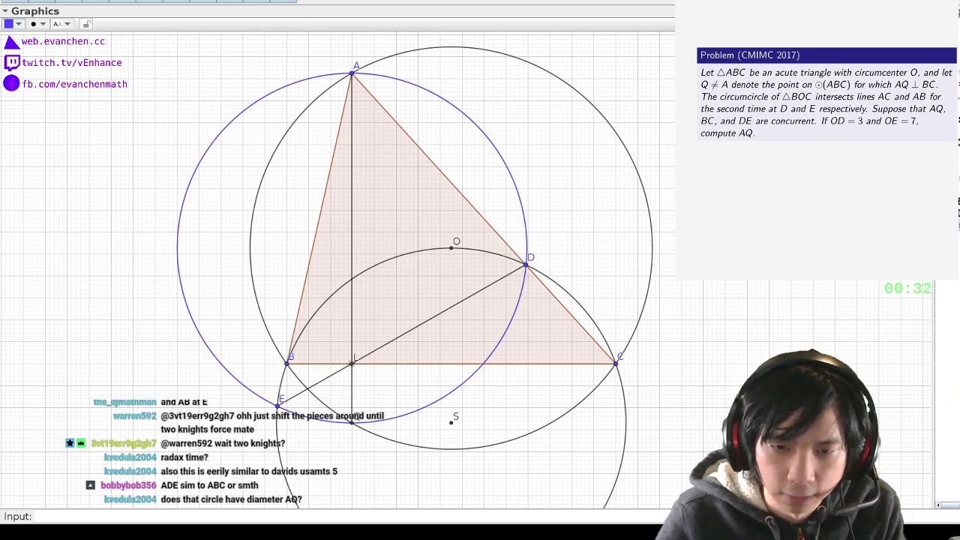
# Draw BE=Segment(B,E), check Angle(Q,E,B) is about 90°, then undo the angle
pyautogui.write('BE=Segment(')
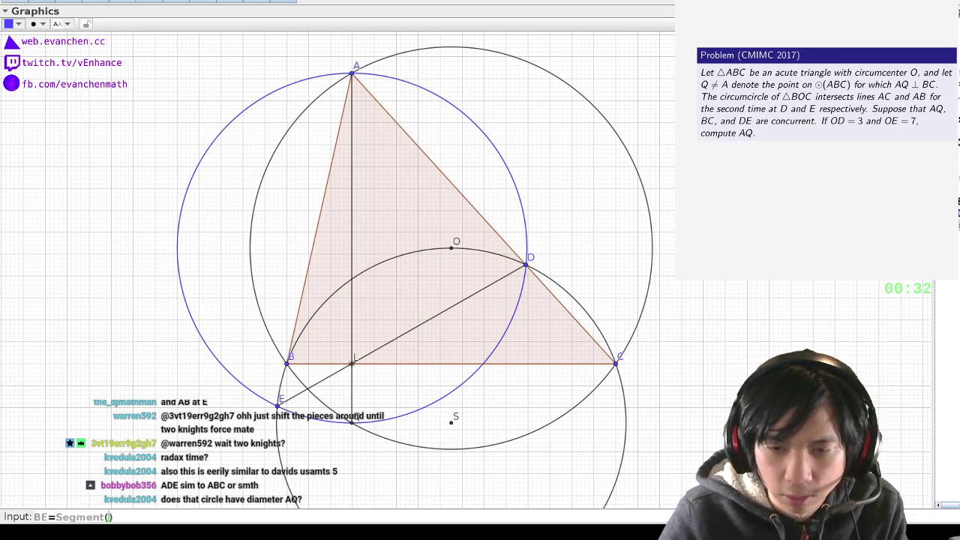
pyautogui.write('B,E')
pyautogui.press('Return')
pyautogui.write('Angle(Q,E,')
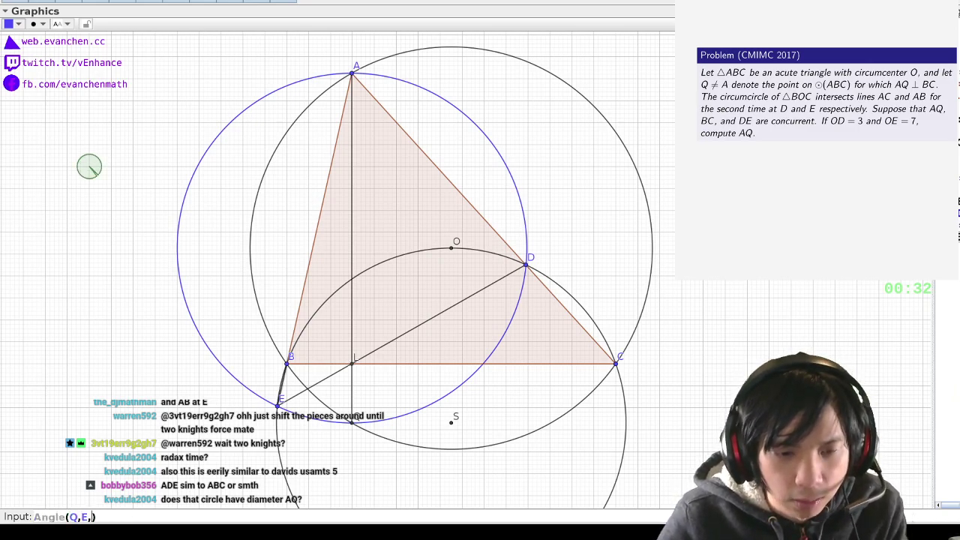
pyautogui.write('B')
pyautogui.press('Return')
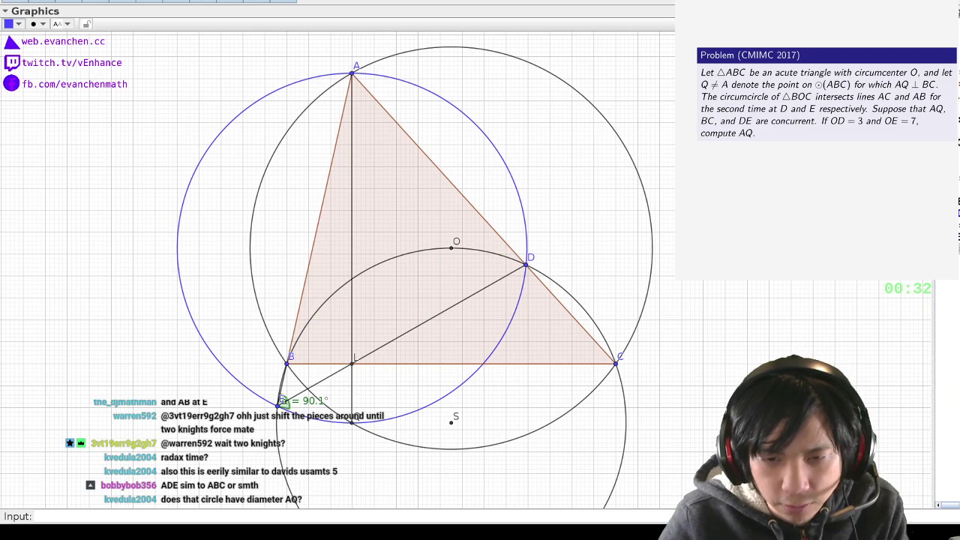
pyautogui.hotkey('ctrl', 'z')
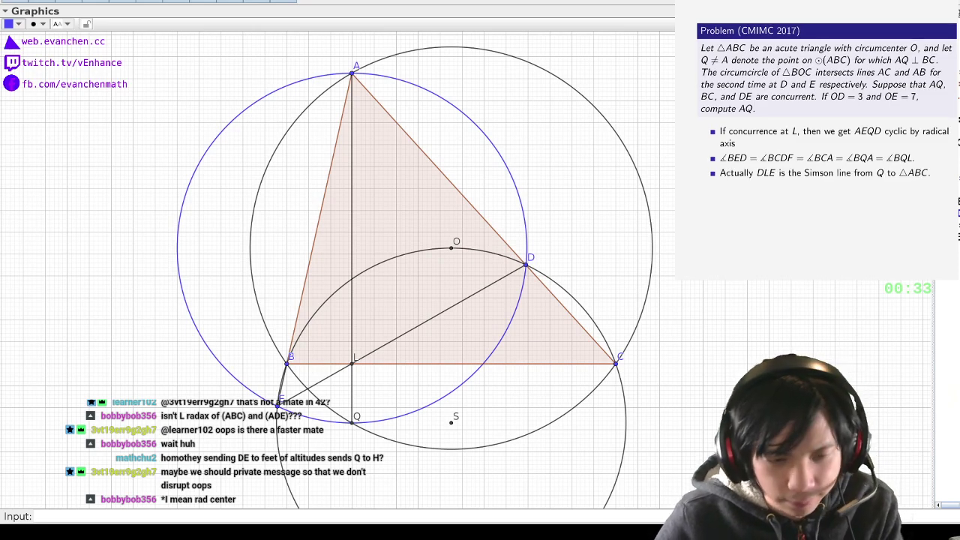
# Begin typing a command redefining E as an intersection: E=Intersection(Pre
pyautogui.click(323, 516)
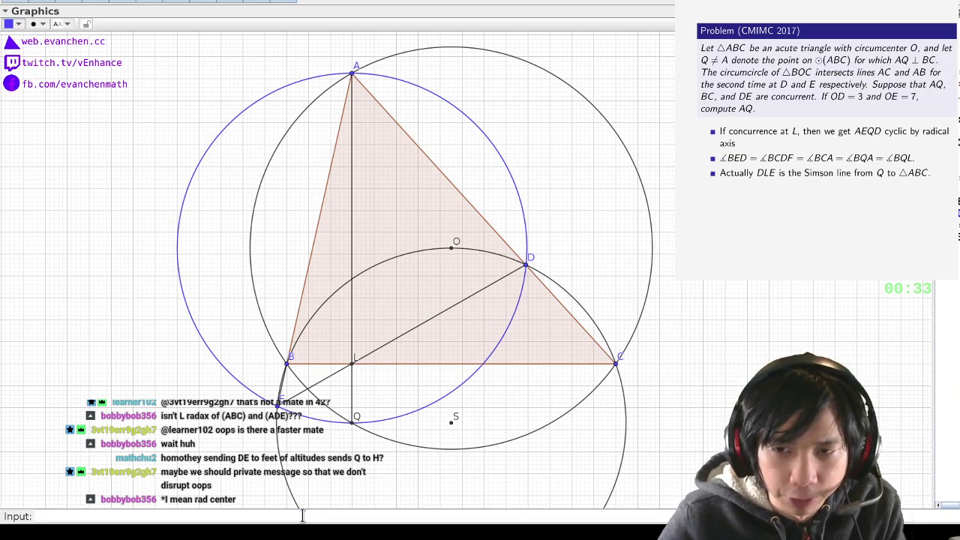
pyautogui.write('E=Intersection(')
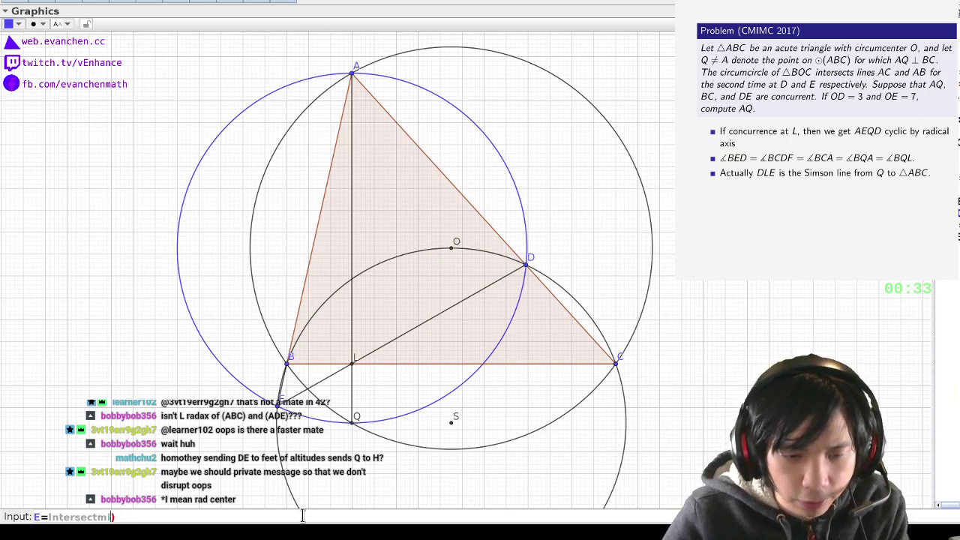
pyautogui.write('Pre')
# Redefine E as Intersect(PerpendicularLine(Q, Line(A,B)), Line(A,B)), the foot from Q on AB
pyautogui.press('BackSpace')
pyautogui.press('BackSpace')
pyautogui.write('erpendicula')
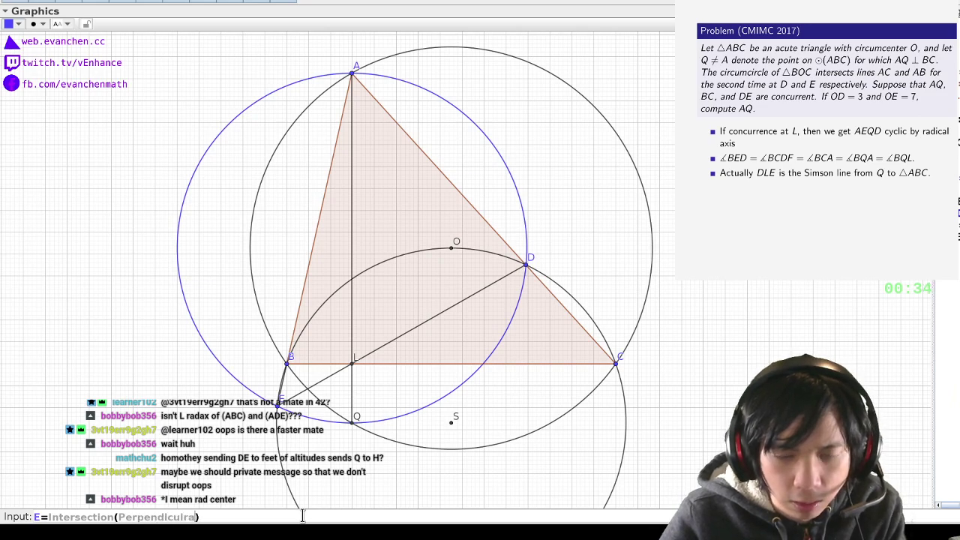
pyautogui.write('rLine(Q')
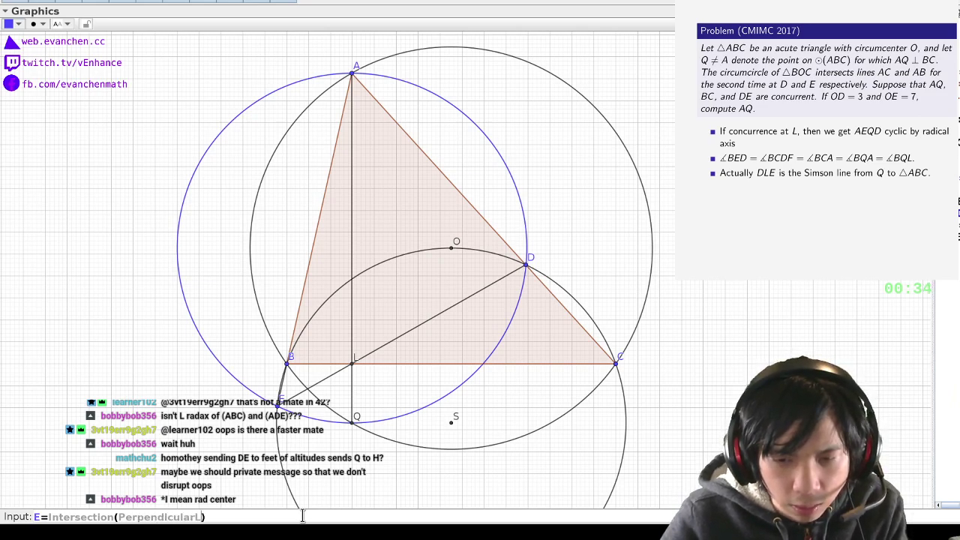
pyautogui.write(', A,B')
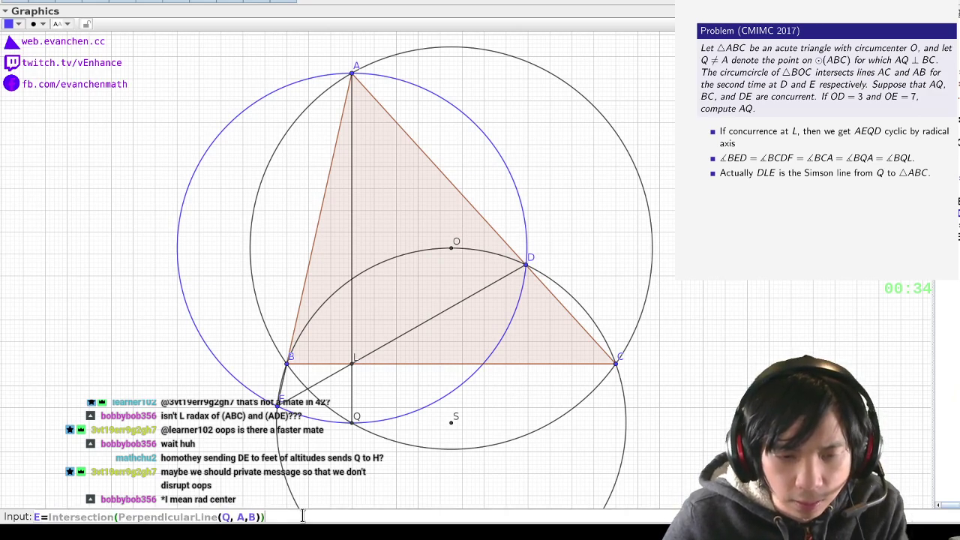
pyautogui.write('), Line(A')
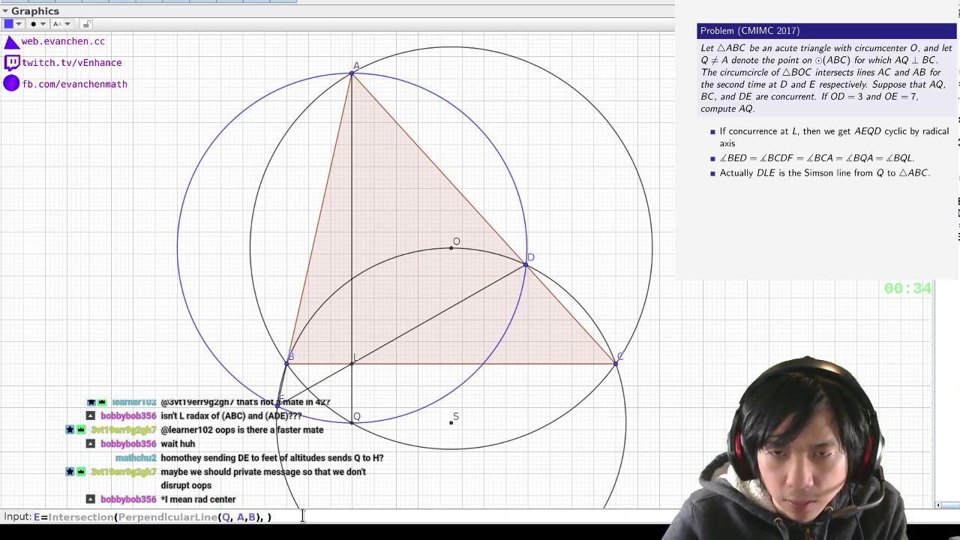
pyautogui.write(',B')
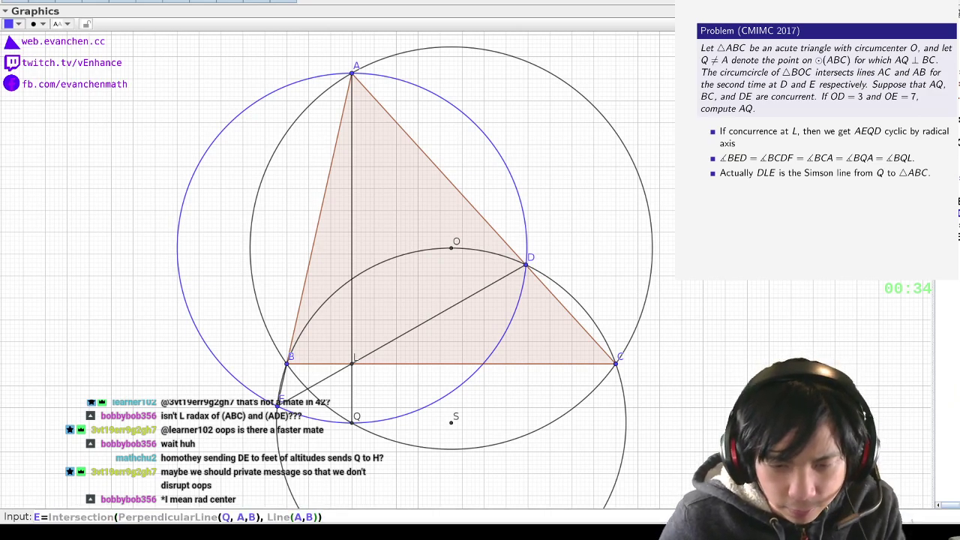
pyautogui.click(237, 517)
pyautogui.write('Line(')
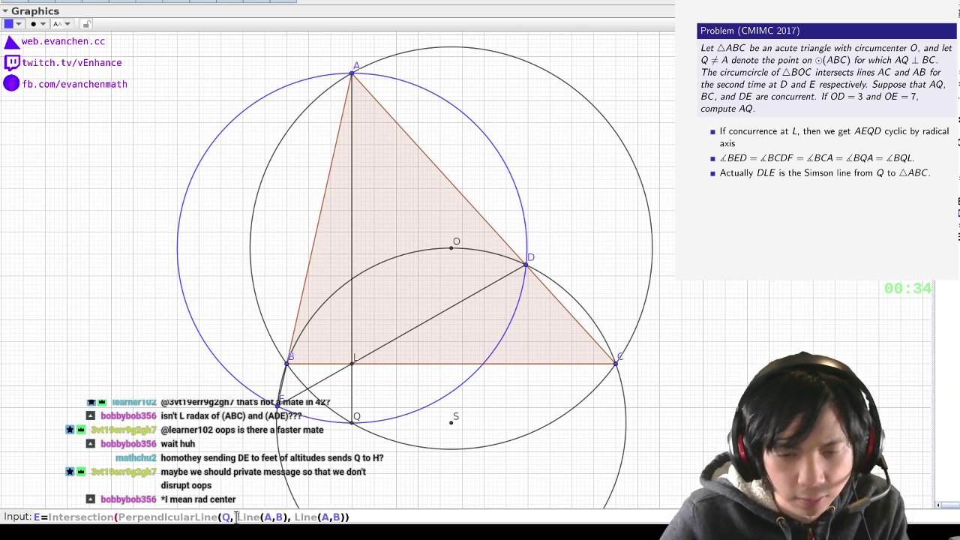
pyautogui.press('Right')
pyautogui.press('Right')
pyautogui.press('Right')
pyautogui.press('Right')
pyautogui.write(')')
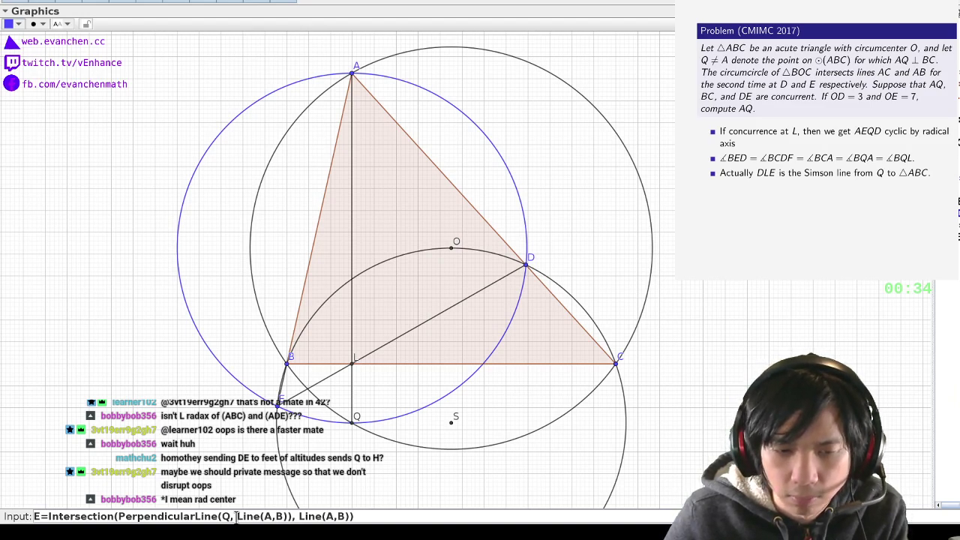
pyautogui.press('Left')
pyautogui.press('Left')
pyautogui.press('Left')
pyautogui.press('Left')
pyautogui.press('Left')
pyautogui.press('Left')
pyautogui.press('Left')
pyautogui.press('Left')
pyautogui.press('Left')
pyautogui.press('Left')
pyautogui.press('Left')
pyautogui.press('Left')
pyautogui.press('Left')
pyautogui.press('Left')
pyautogui.press('Left')
pyautogui.press('Left')
pyautogui.press('Left')
pyautogui.press('Left')
pyautogui.press('Left')
pyautogui.press('Left')
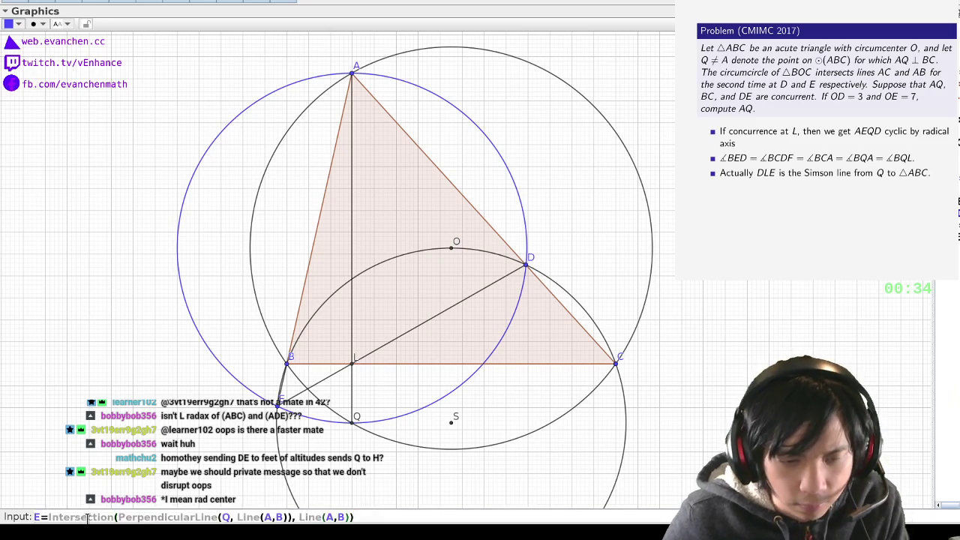
pyautogui.press('BackSpace')
pyautogui.press('BackSpace')
pyautogui.press('BackSpace')
pyautogui.press('Return')
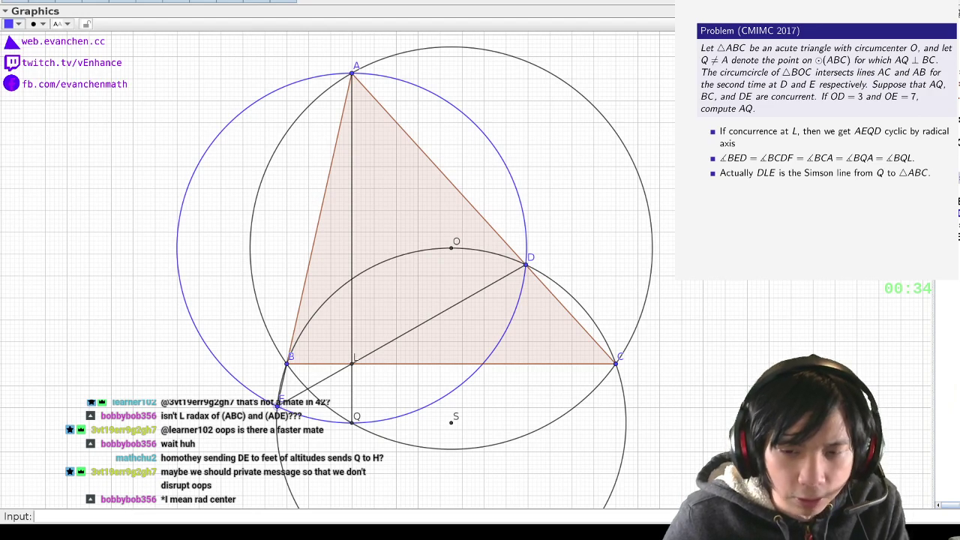
# Redefine D as Intersect(PerpendicularLine(Q, Line(A,C)), Line(A,C)), the foot from Q on AC
pyautogui.write('D=Intersect(P')
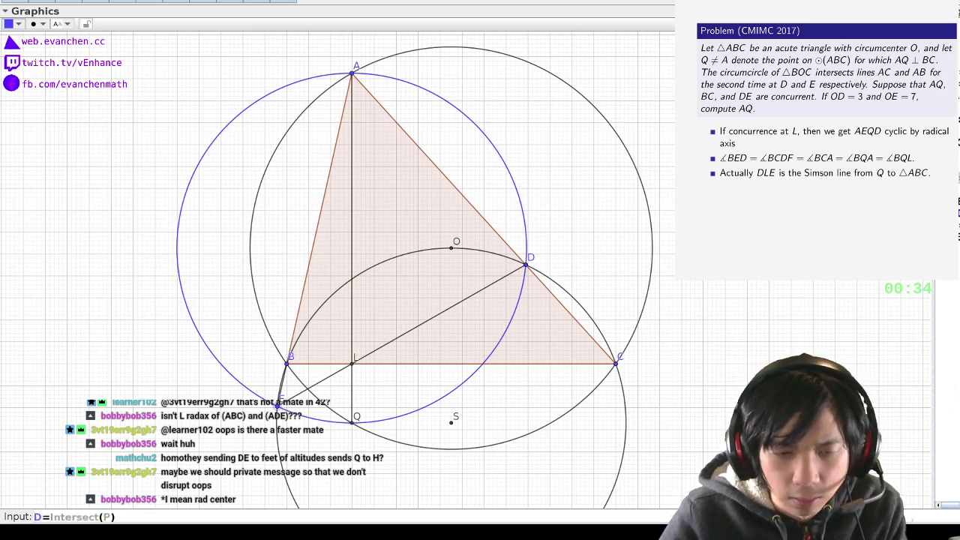
pyautogui.write('erpendicularL')
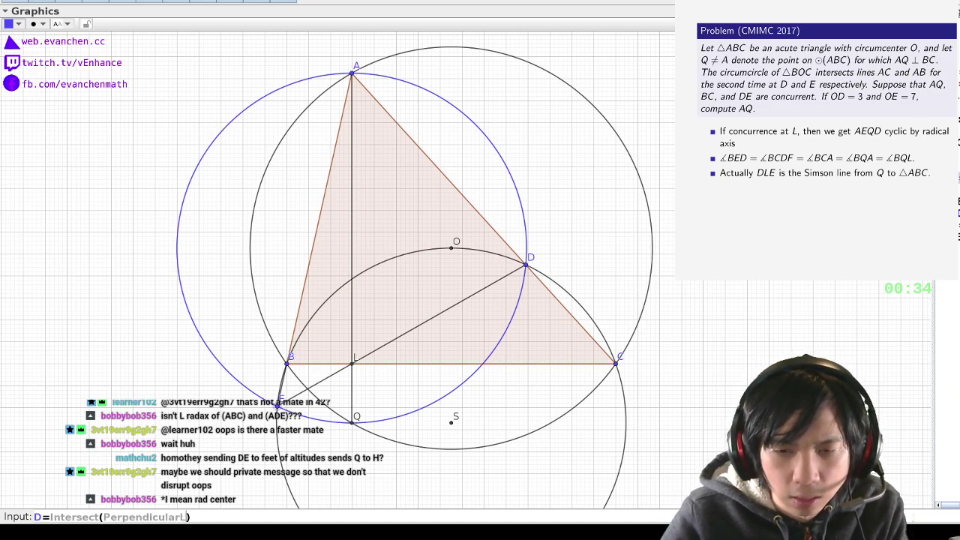
pyautogui.write('ine(Q, L')
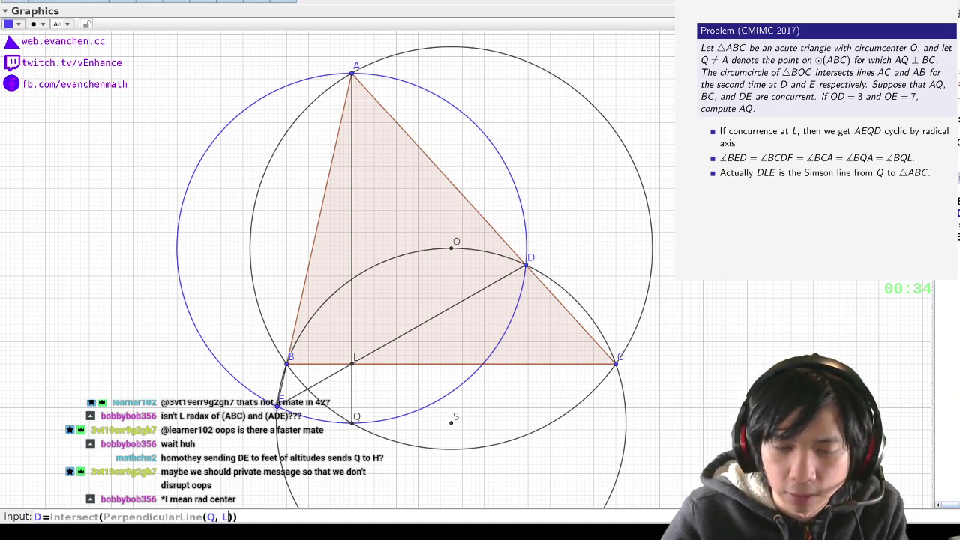
pyautogui.write('ine(A,')
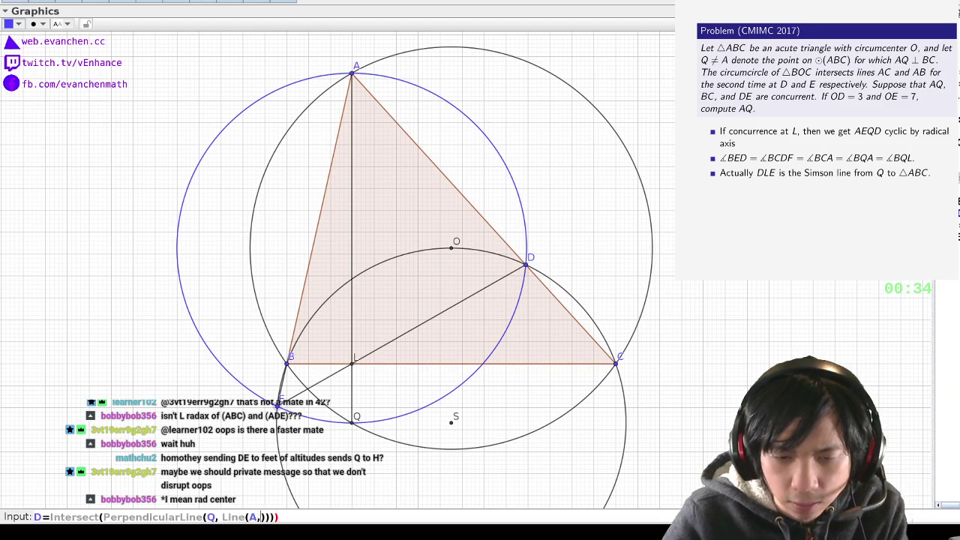
pyautogui.write('C')
pyautogui.press('End')
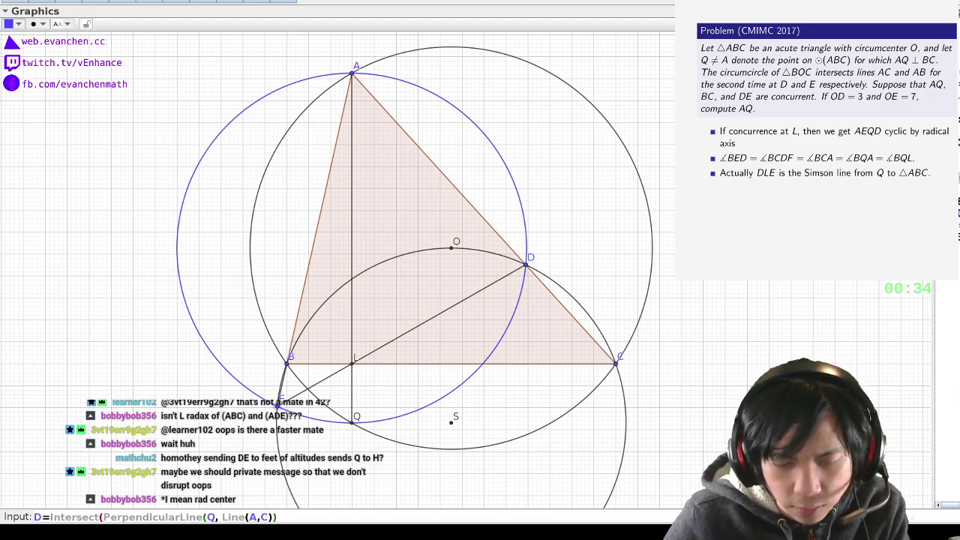
pyautogui.write(')')
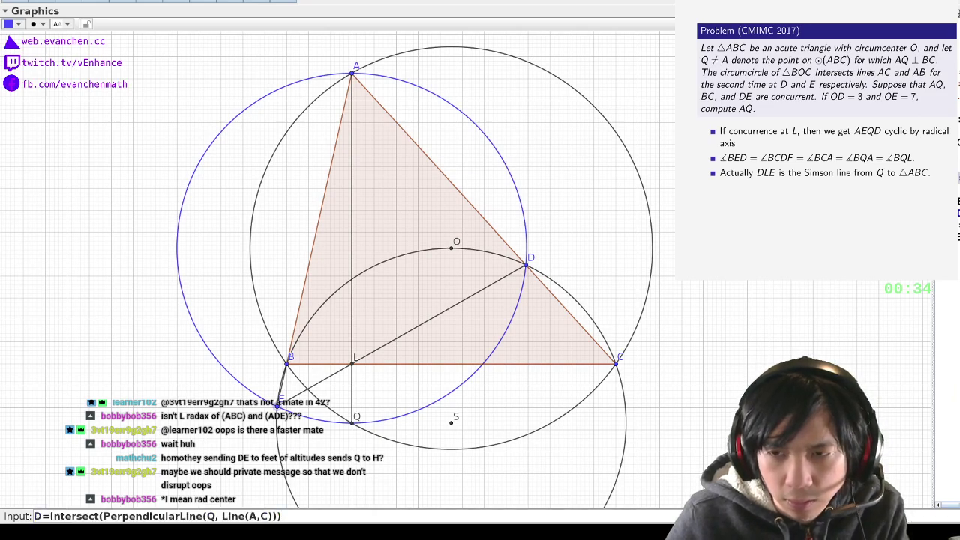
pyautogui.press('Left')
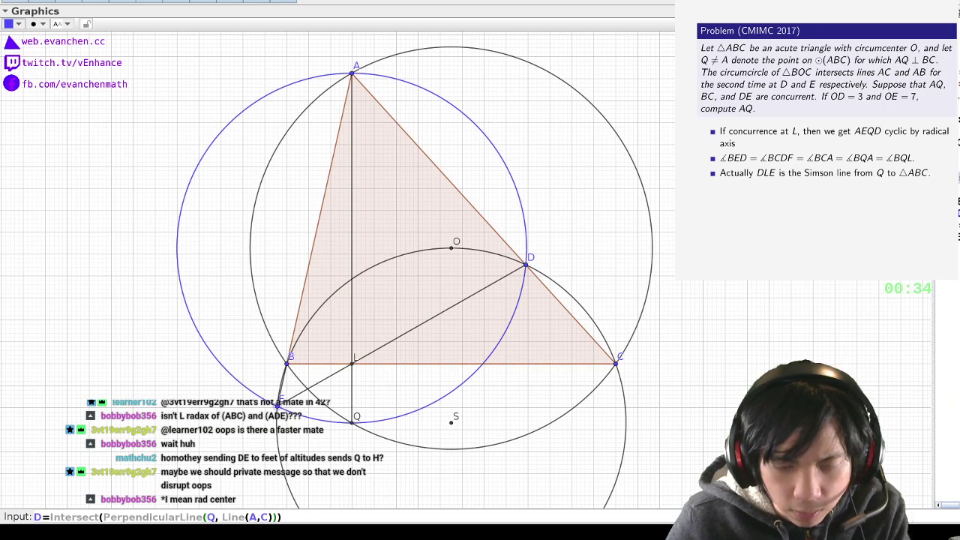
pyautogui.write(', Line(A,C)')
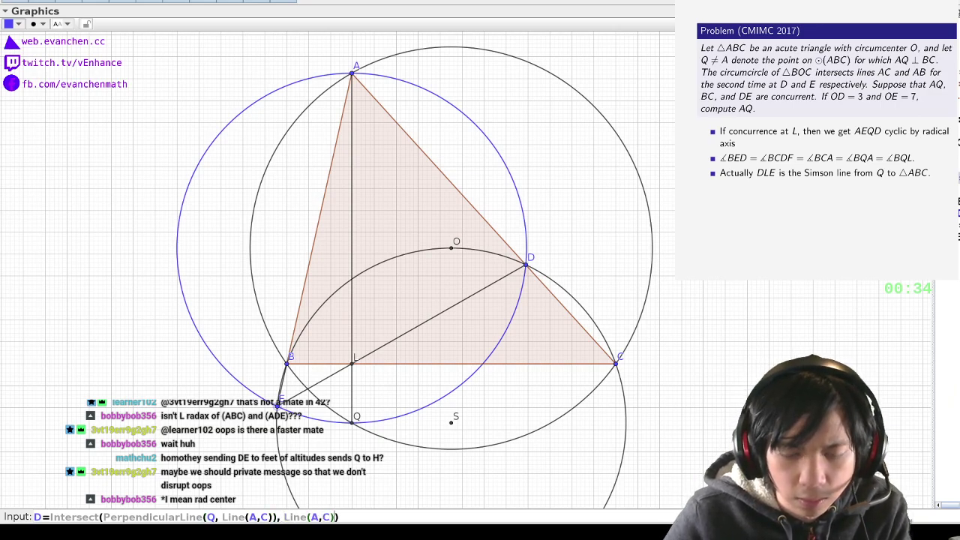
pyautogui.press('Return')
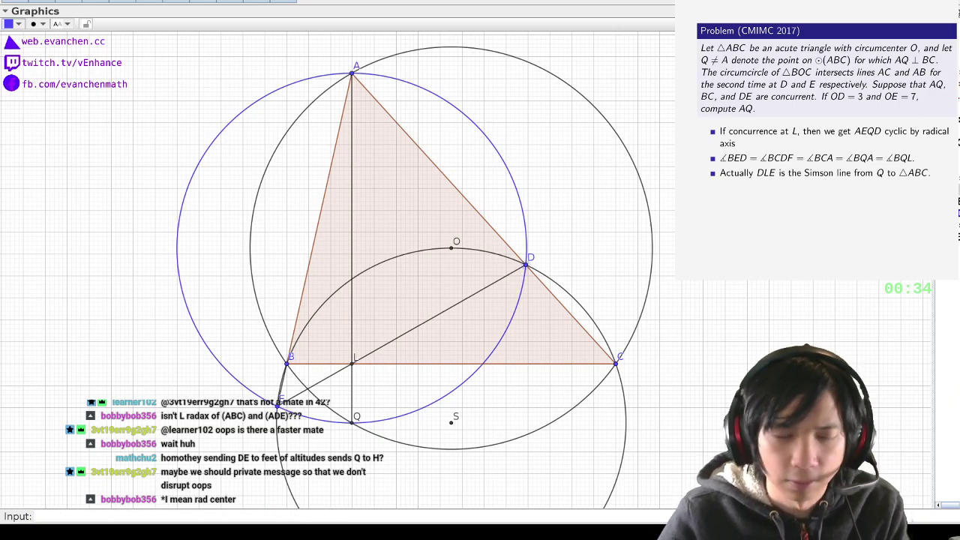
pyautogui.write('DE=Seg')
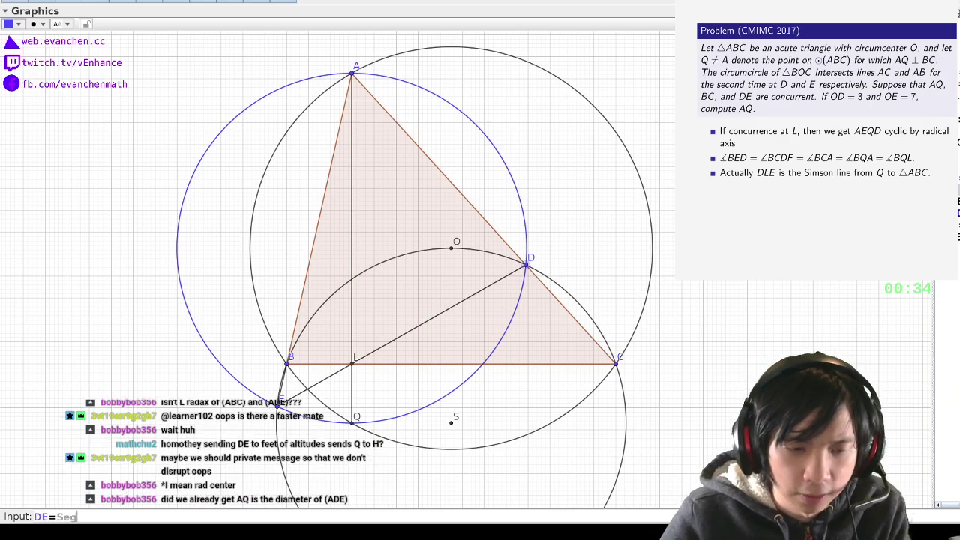
pyautogui.write('ment(D,E)')
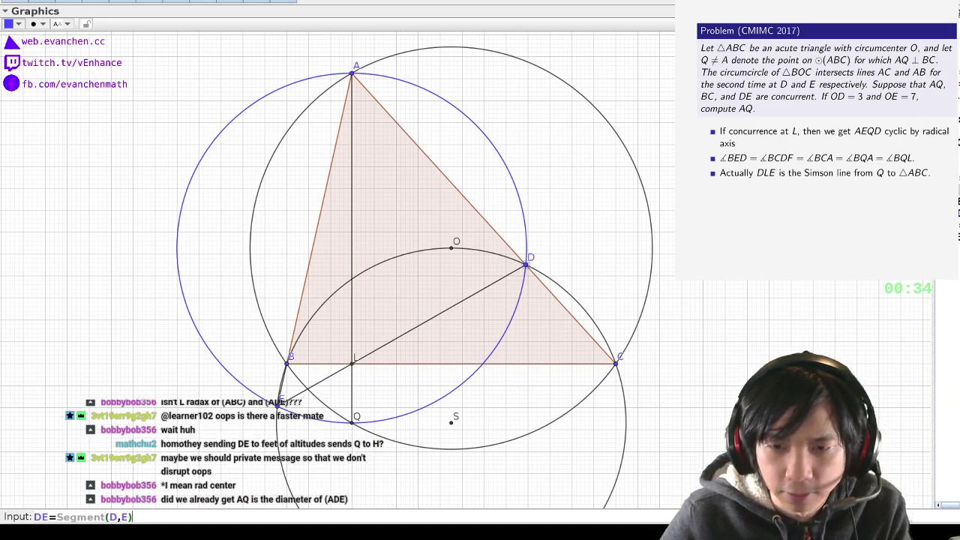
pyautogui.press('Return')
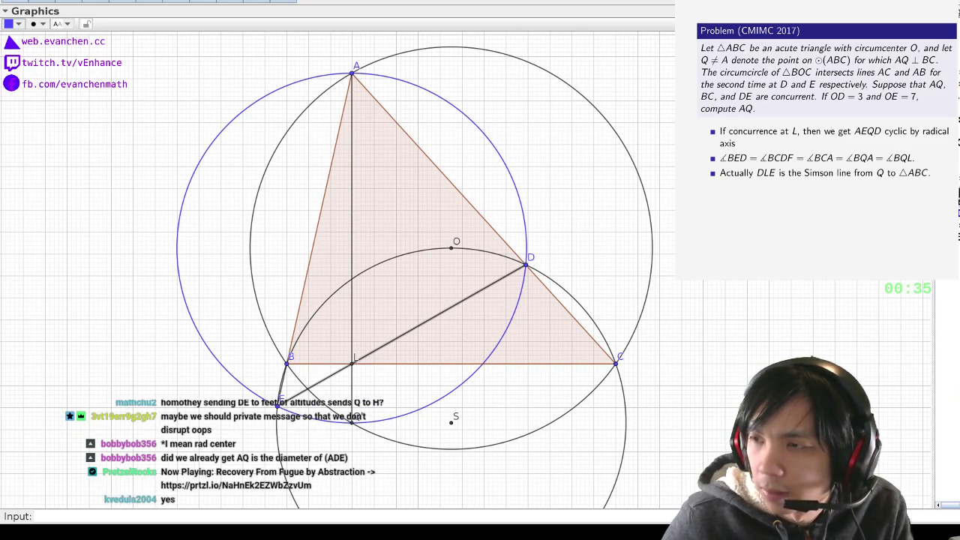
pyautogui.hotkey('ctrl', 'z')
pyautogui.hotkey('ctrl', 'y')
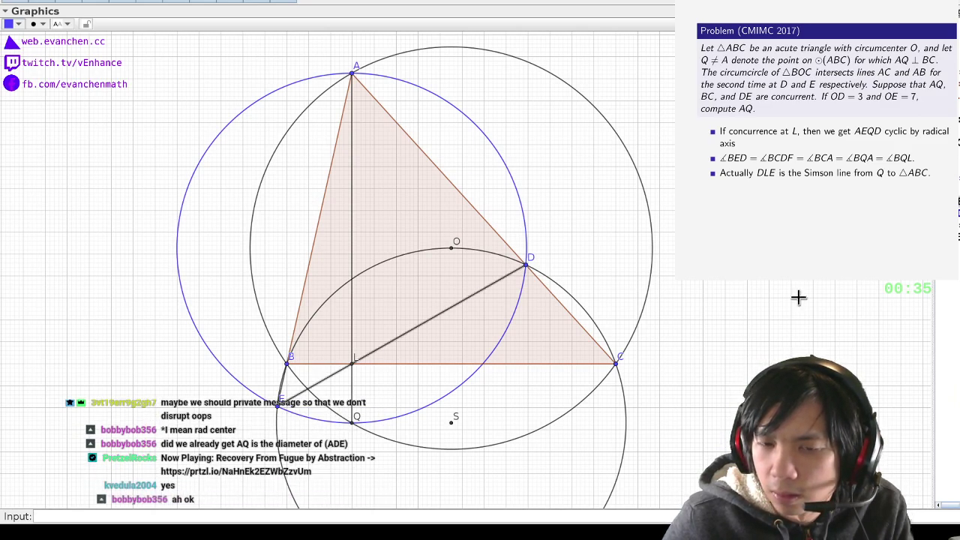
pyautogui.click(325, 517)
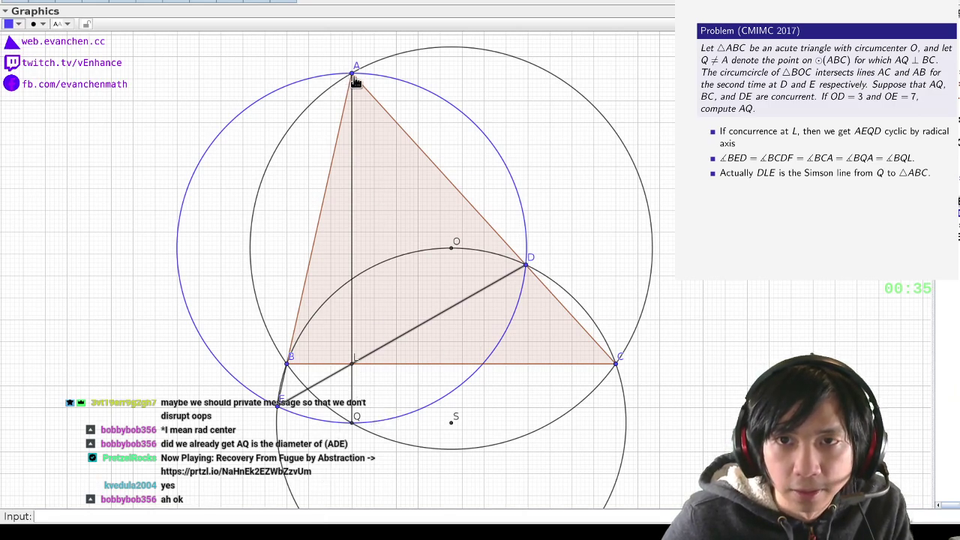
pyautogui.press('Escape')
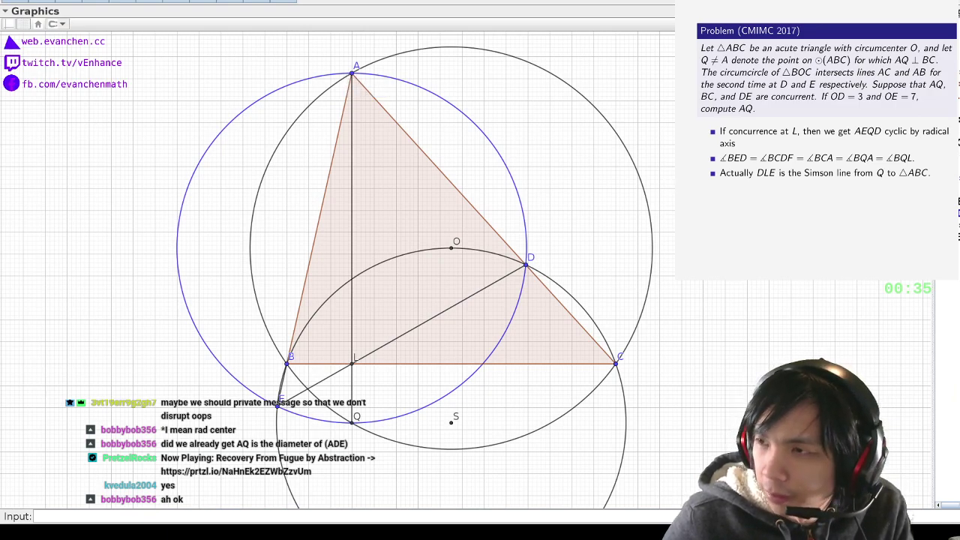
pyautogui.click(451, 423)
pyautogui.press('Delete')
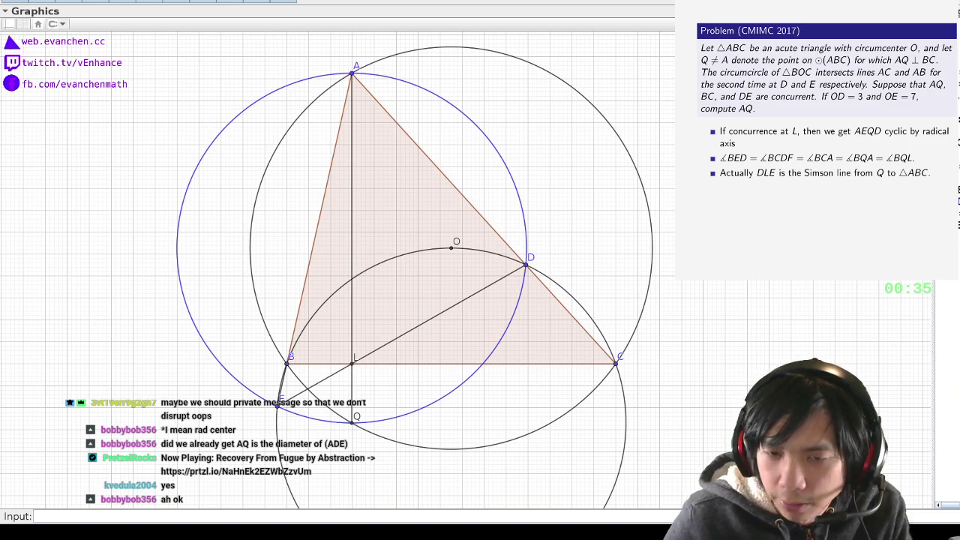
pyautogui.click(451, 449)
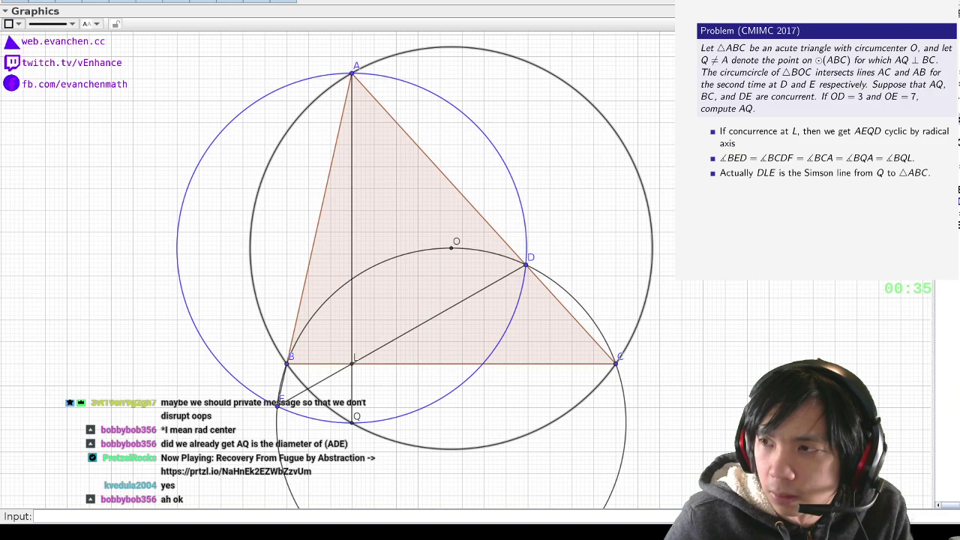
pyautogui.click(398, 256)
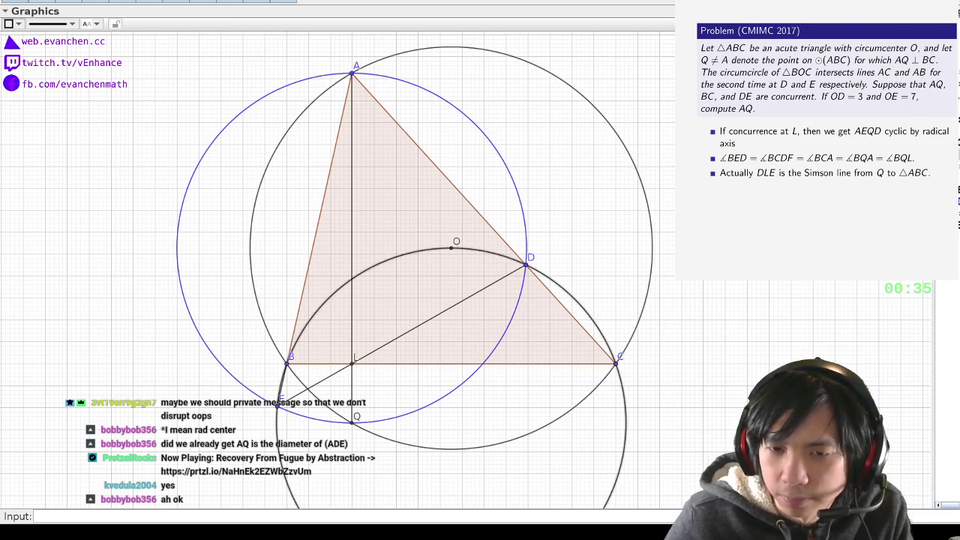
pyautogui.press('Escape')
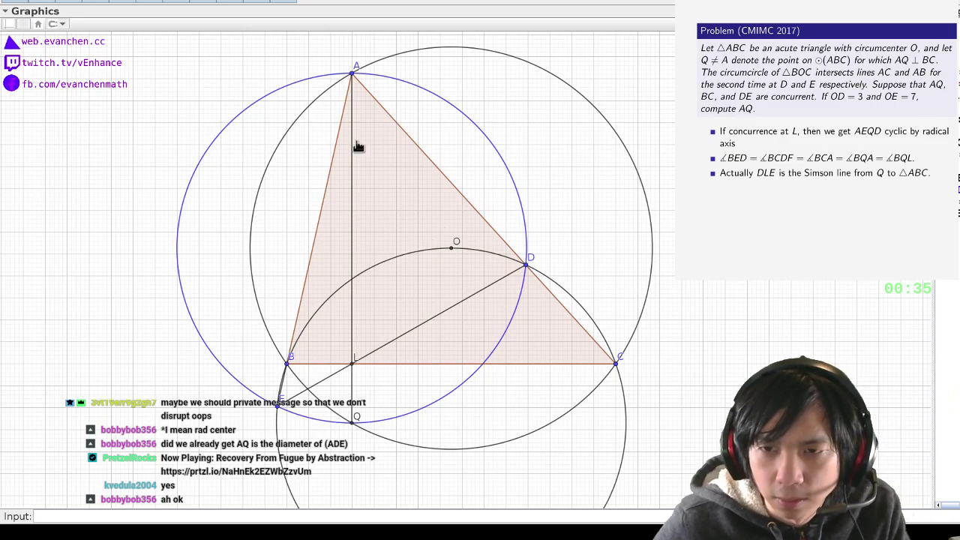
# Drag vertex A down-left to reshape triangle ABC, then pan up and zoom out
pyautogui.moveTo(352, 74)
pyautogui.mouseDown()
pyautogui.moveTo(317, 98)
pyautogui.moveTo(350, 27)
pyautogui.moveTo(375, 86)
pyautogui.moveTo(373, 76)
pyautogui.moveTo(367, 92)
pyautogui.moveTo(361, 82)
pyautogui.moveTo(355, 128)
pyautogui.moveTo(366, 81)
pyautogui.mouseUp()
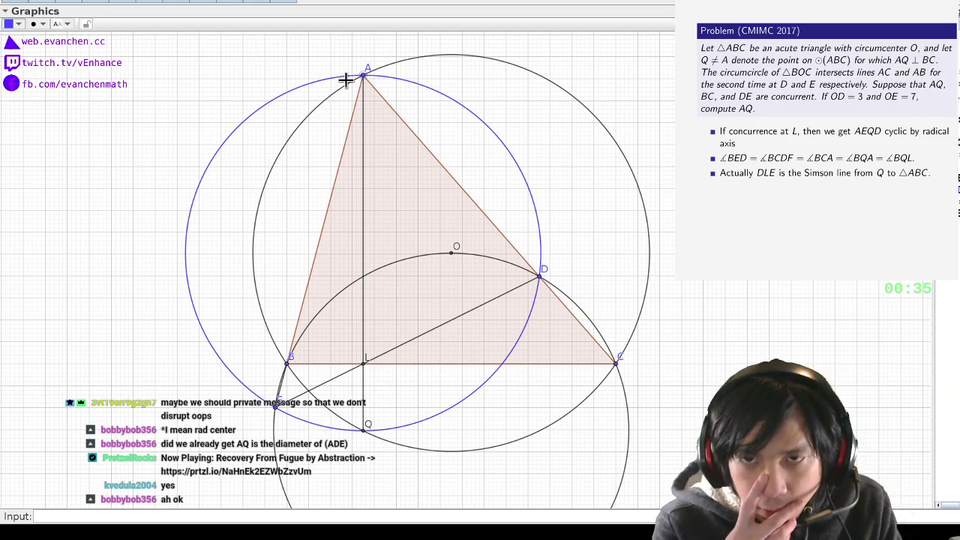
pyautogui.moveTo(365, 78)
pyautogui.mouseDown()
pyautogui.moveTo(366, 106)
pyautogui.moveTo(340, 54)
pyautogui.moveTo(370, 75)
pyautogui.moveTo(367, 84)
pyautogui.mouseUp()
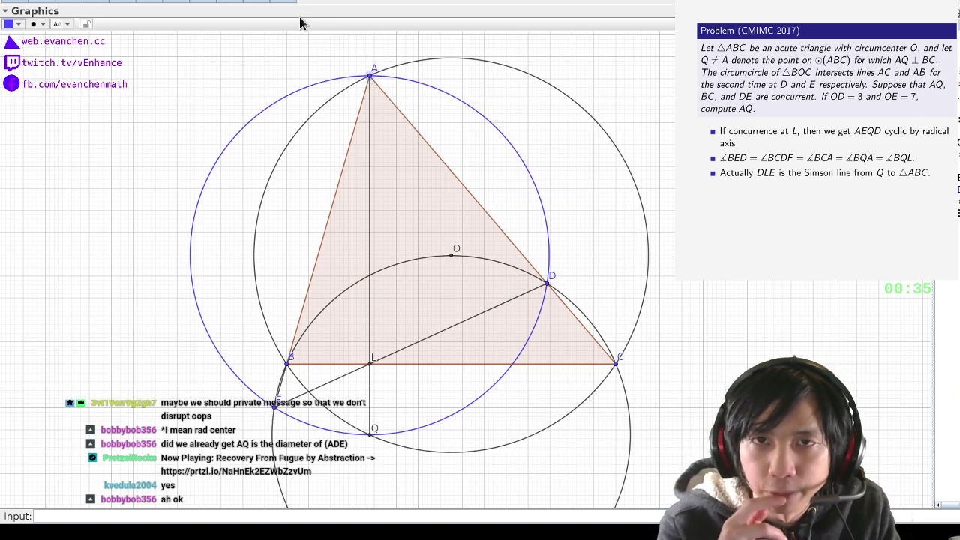
pyautogui.moveTo(702, 458); pyautogui.dragTo(701, 361)
pyautogui.scroll(-1, 702, 361)
pyautogui.scroll(-1, 701, 361)
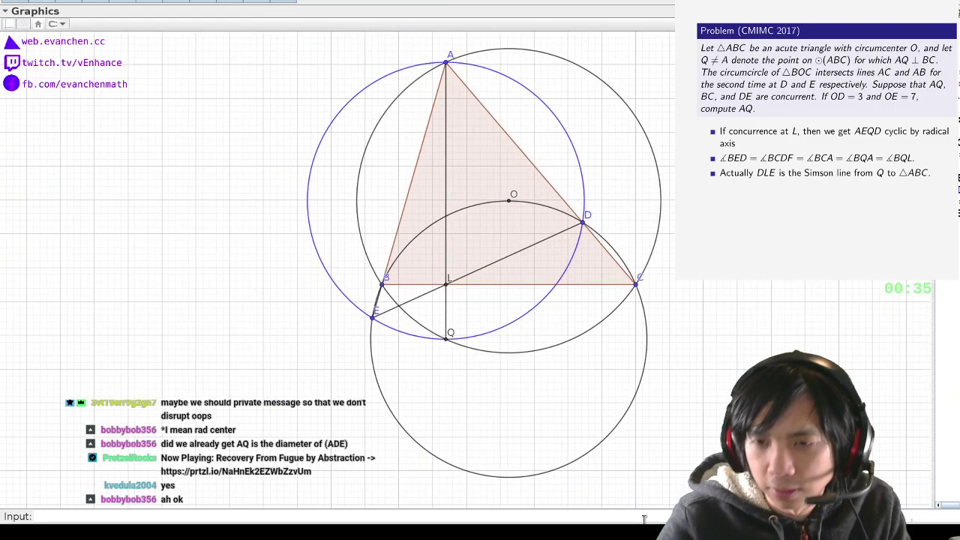
# Create T=Intersect(Tangent(B,w), Tangent(C,w)) and segments BT and CT, then recentre the view
pyautogui.write('T=Interse')
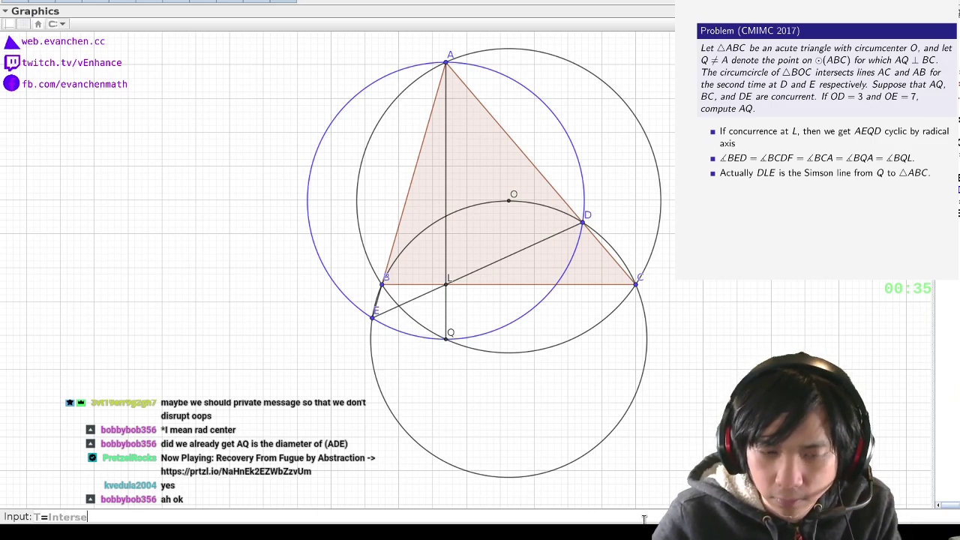
pyautogui.write('ct(Tangent(B,w), Tangent(C,w)')
pyautogui.press('Return')
pyautogui.write('BT=Segment(B,T)')
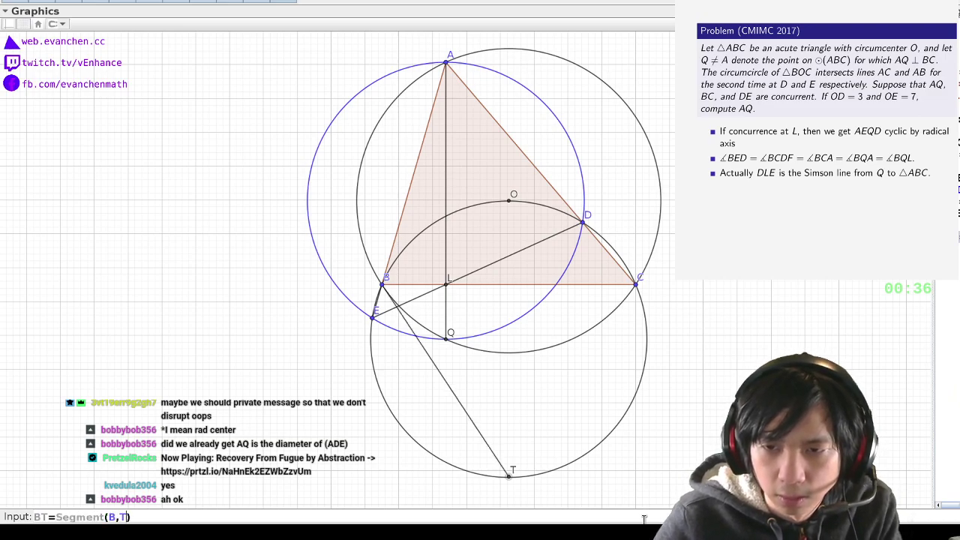
pyautogui.press('Return')
pyautogui.write('CT=Segment(C,T)')
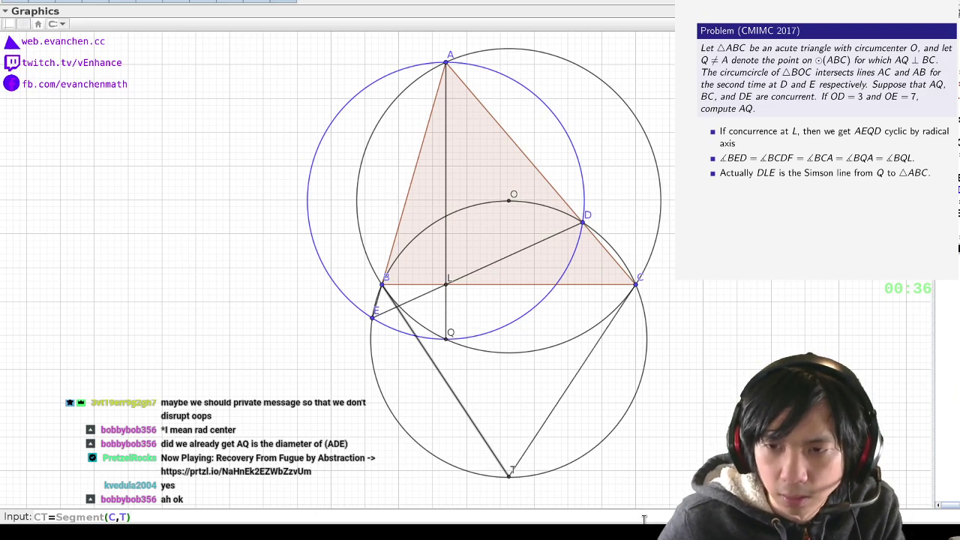
pyautogui.press('Return')
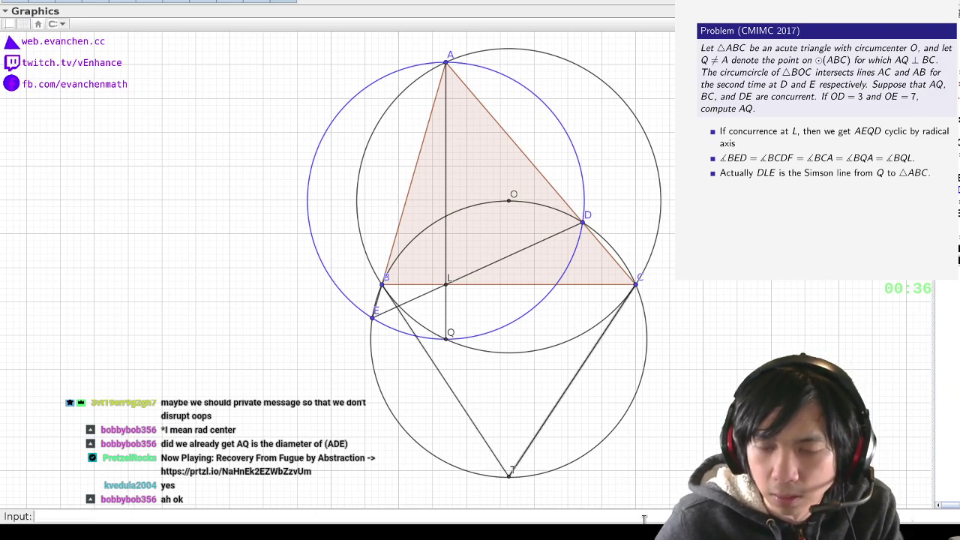
pyautogui.moveTo(393, 183); pyautogui.dragTo(326, 198)
# Make segments BT and CT and the large circle through A green
pyautogui.press('Escape')
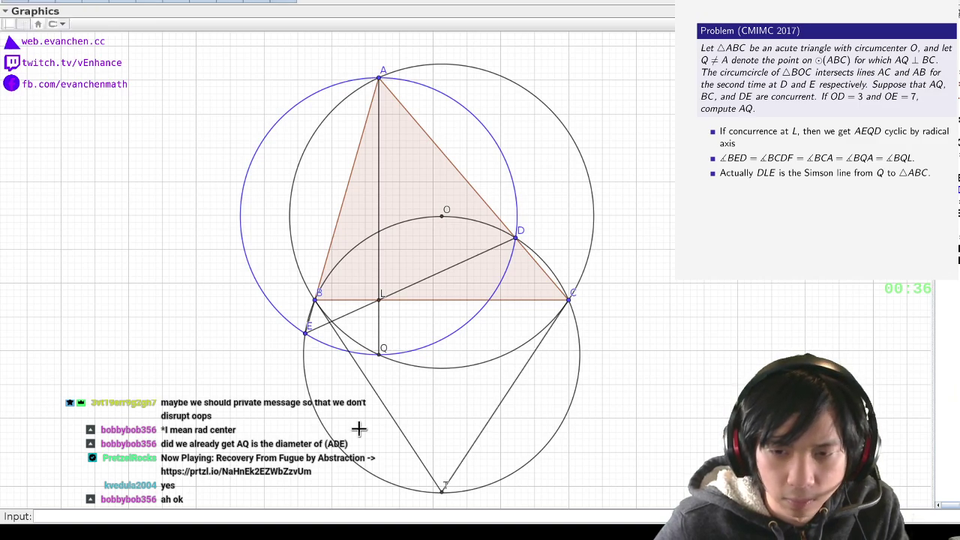
pyautogui.click(395, 426)
pyautogui.click(484, 432)
pyautogui.click(595, 218)
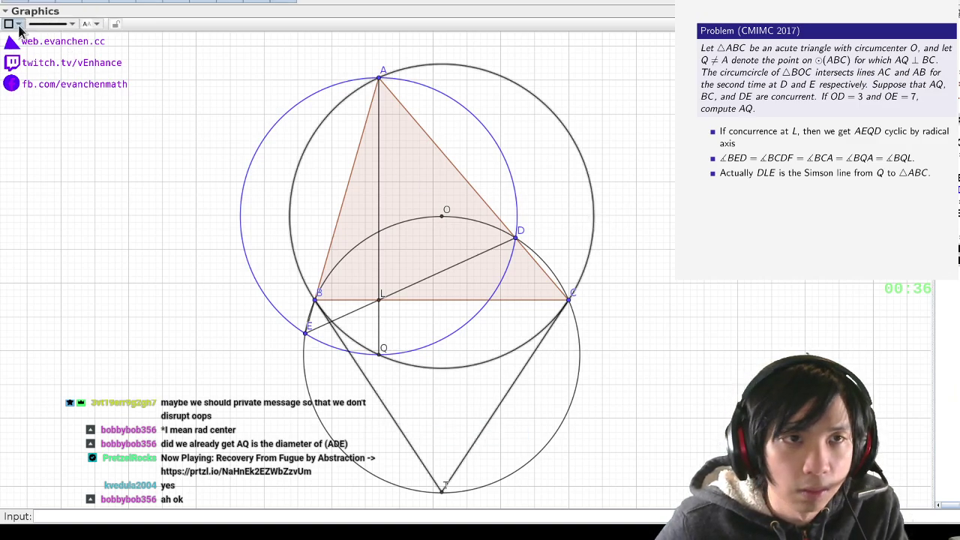
pyautogui.click(41, 52)
pyautogui.press('Escape')
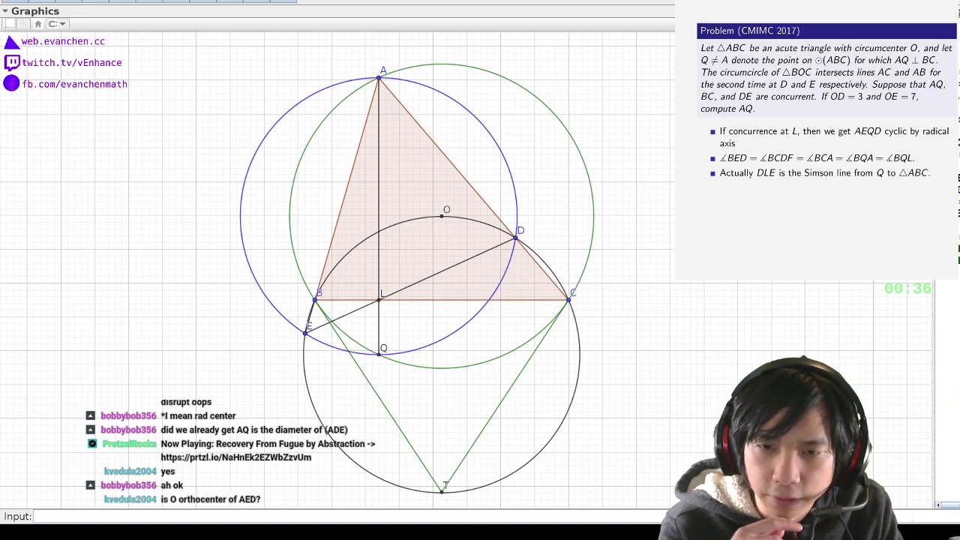
# Nudge vertex A slightly lower to check that the figure updates
pyautogui.click(465, 518)
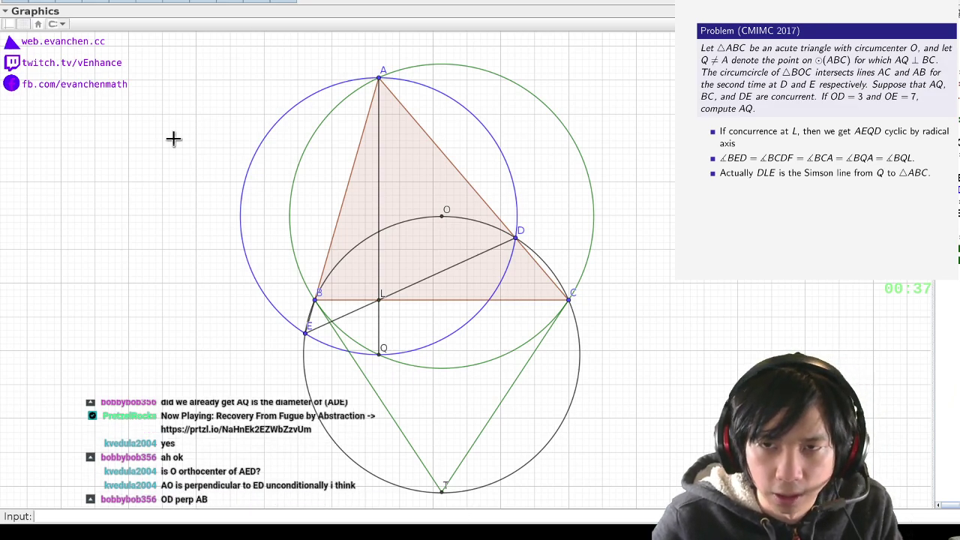
pyautogui.click(380, 83)
pyautogui.moveTo(380, 82)
pyautogui.mouseDown()
pyautogui.moveTo(369, 84)
pyautogui.moveTo(378, 85)
pyautogui.mouseUp()
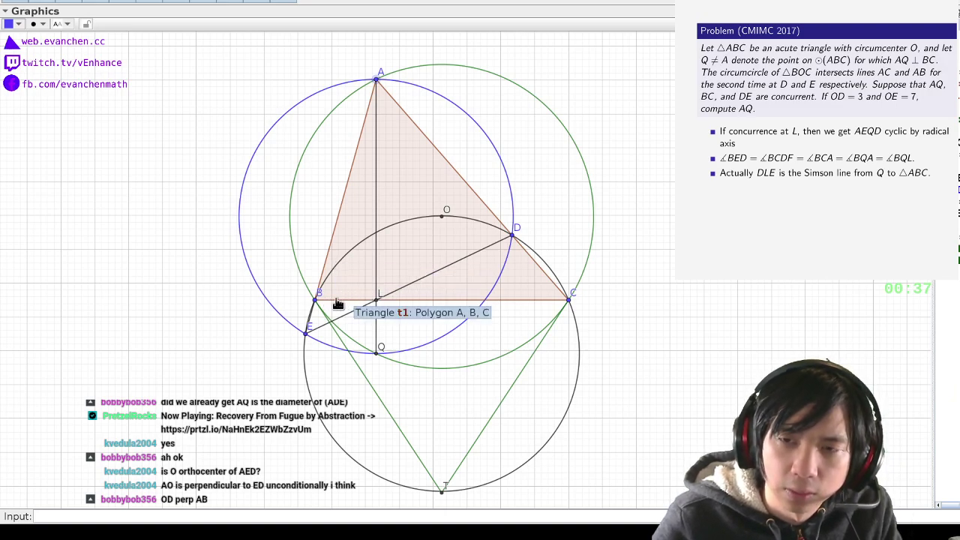
# Lower vertex A, then add orthocenter H=TriangleCenter(A,D,E,4) of triangle ADE
pyautogui.moveTo(379, 81); pyautogui.dragTo(387, 111)
pyautogui.click(439, 512)
pyautogui.write('H=TriangleCenter')
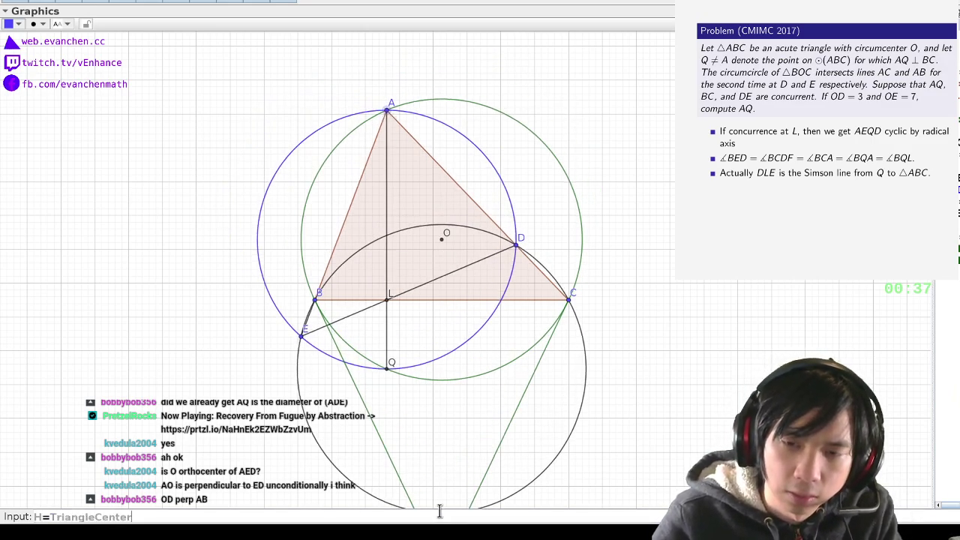
pyautogui.write('(A,D,E,4)')
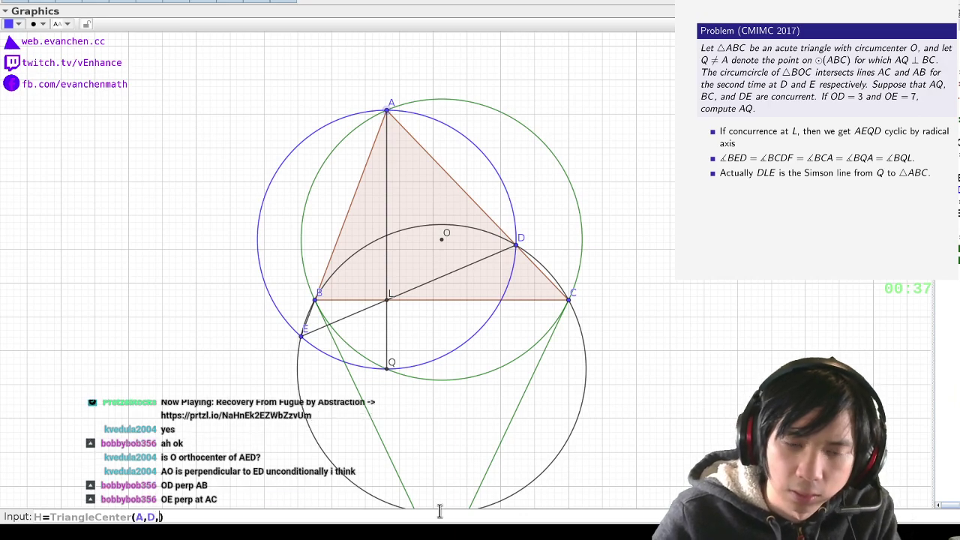
pyautogui.press('Return')
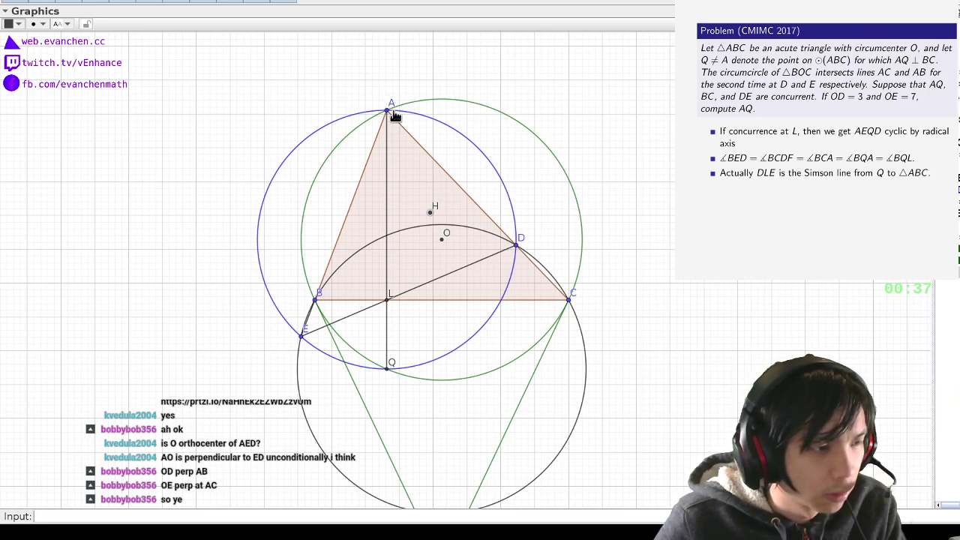
pyautogui.press('Escape')
# Drag vertex A up, down and back near the top, watching O, H, D, E and T update
pyautogui.moveTo(385, 113); pyautogui.dragTo(379, 83)
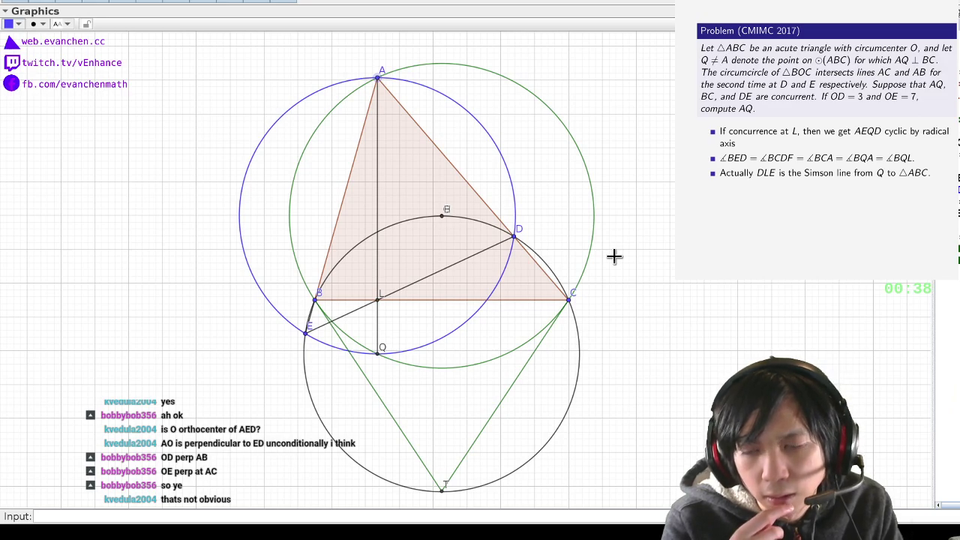
pyautogui.moveTo(378, 77); pyautogui.dragTo(386, 59)
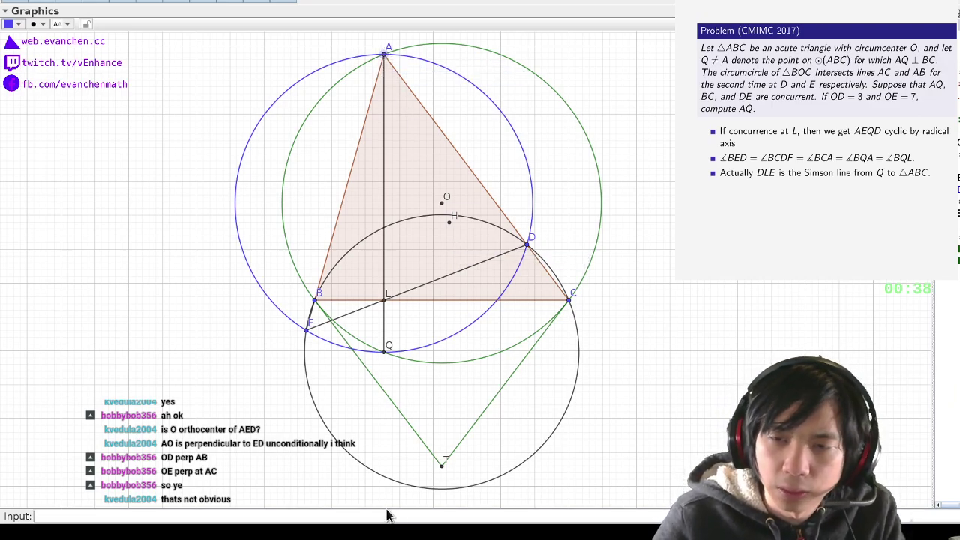
pyautogui.moveTo(384, 55); pyautogui.dragTo(383, 85)
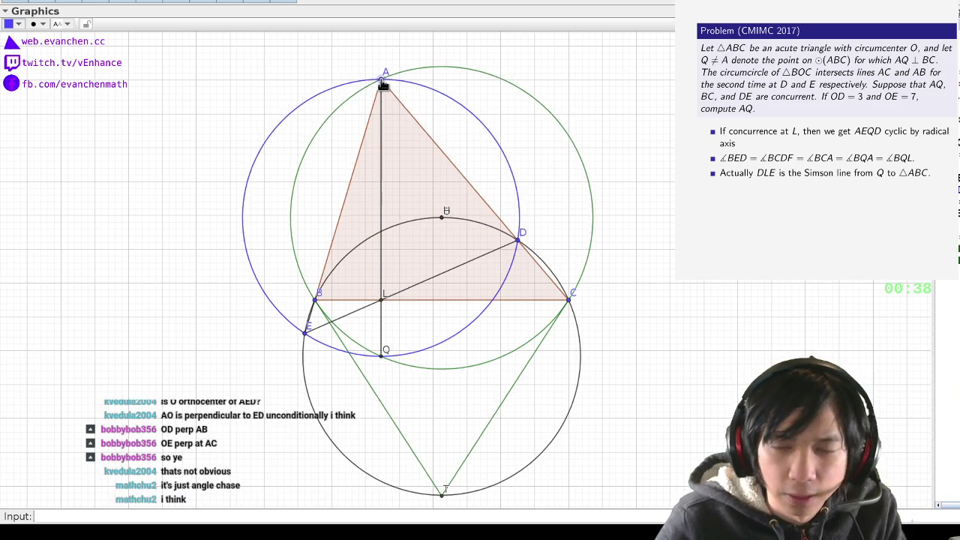
pyautogui.moveTo(384, 85); pyautogui.dragTo(384, 85)
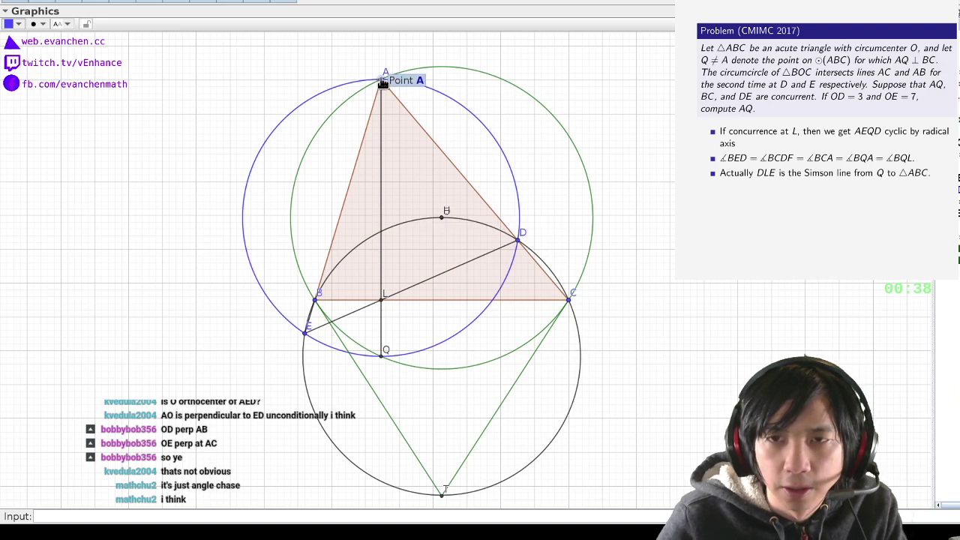
pyautogui.moveTo(384, 77); pyautogui.dragTo(392, 57)
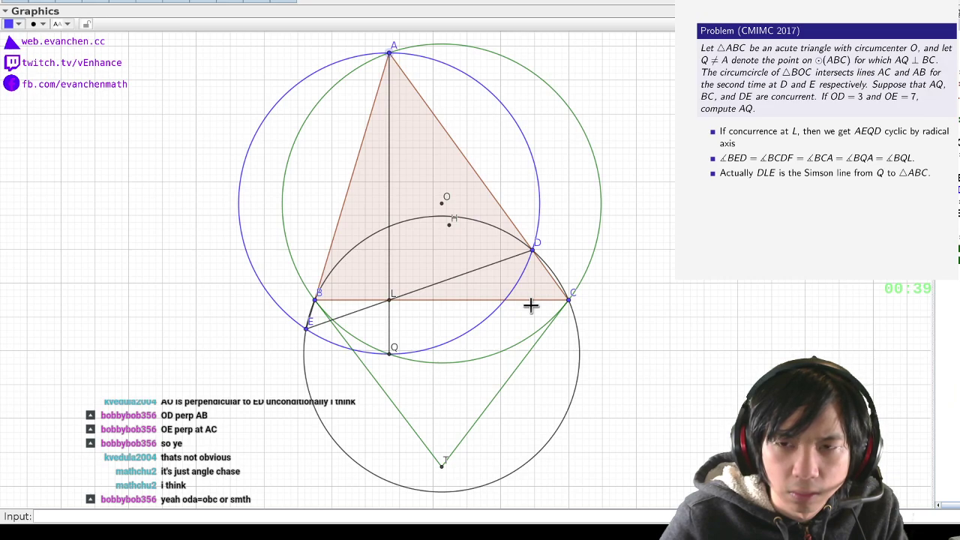
# Preview Line(D,O) and discard it, then drag vertex A downward
pyautogui.click(306, 516)
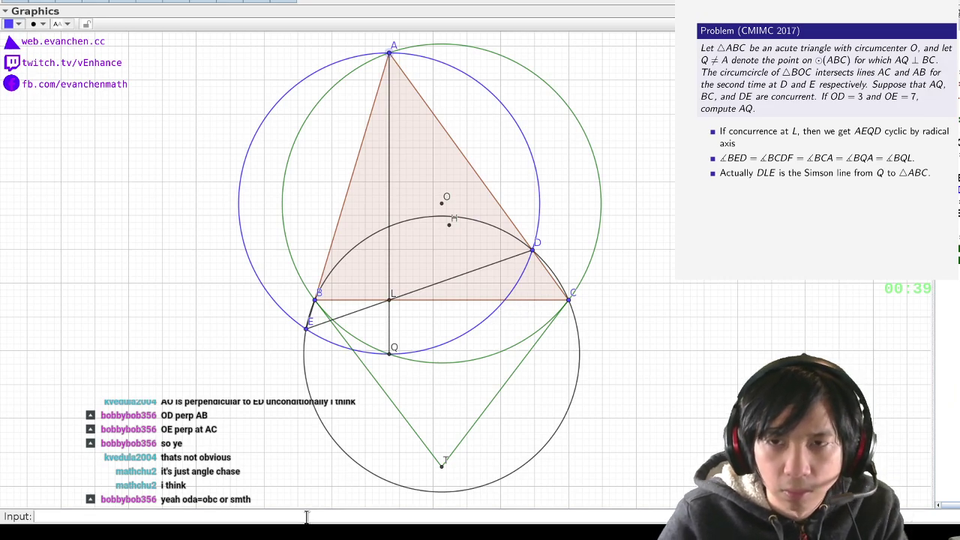
pyautogui.write('Line(D,O)')
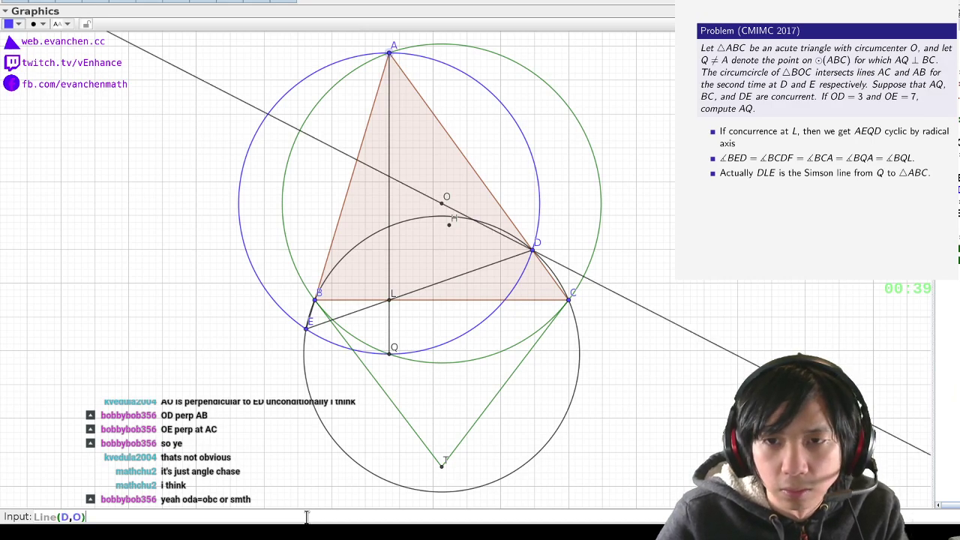
pyautogui.press('Escape')
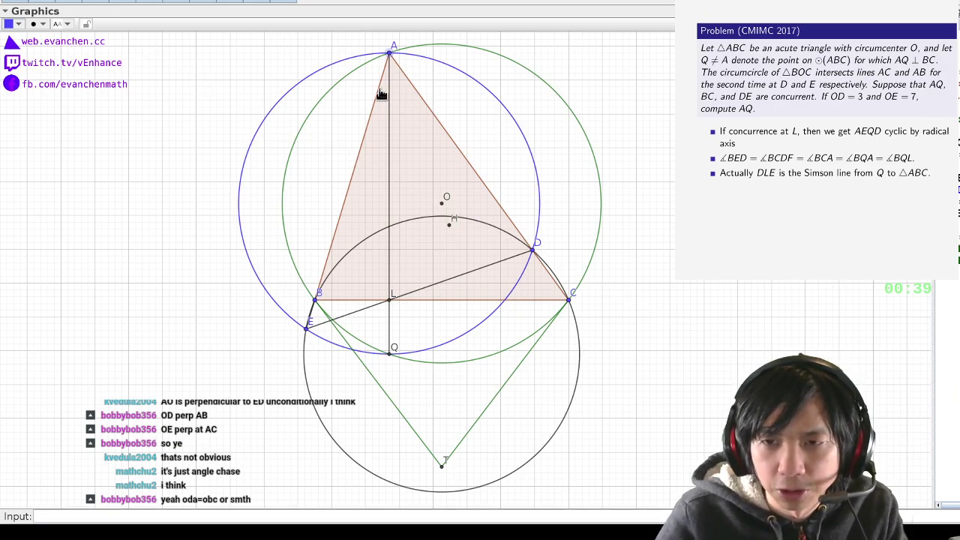
pyautogui.moveTo(391, 54); pyautogui.dragTo(391, 84)
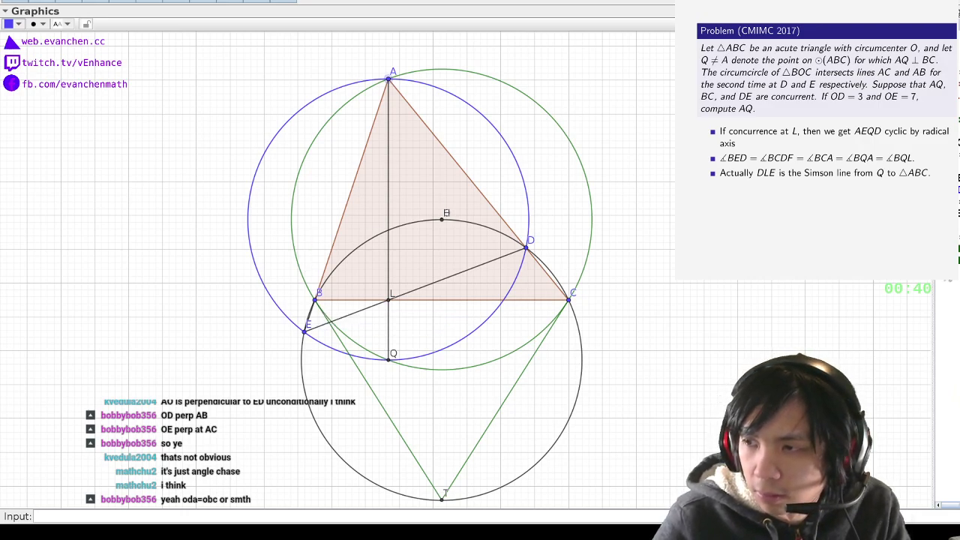
# Select point O
pyautogui.click(444, 216)
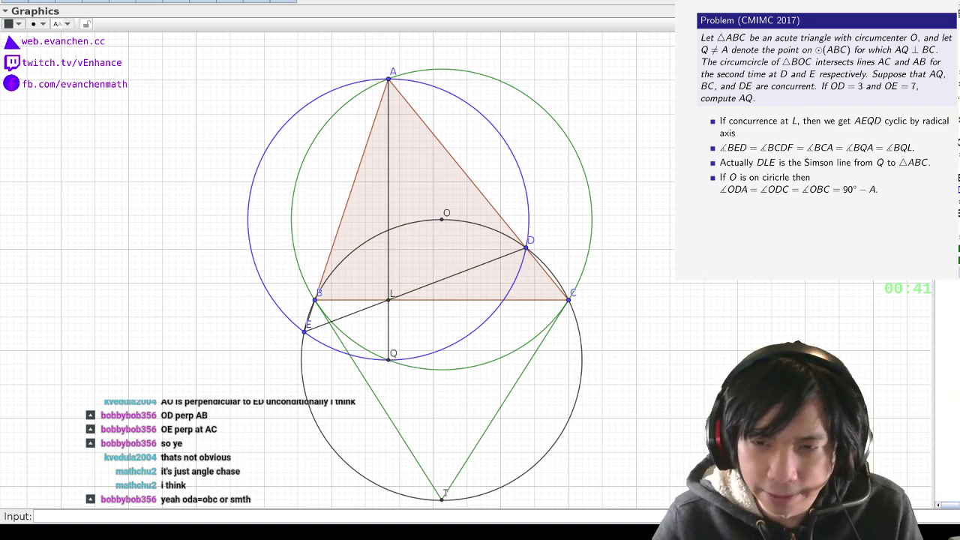
# Create the orthocenter H with H=TriangleCenter(A,B,C,4), then deselect it
pyautogui.write('H=TriangleCenter(A,B,C,4')
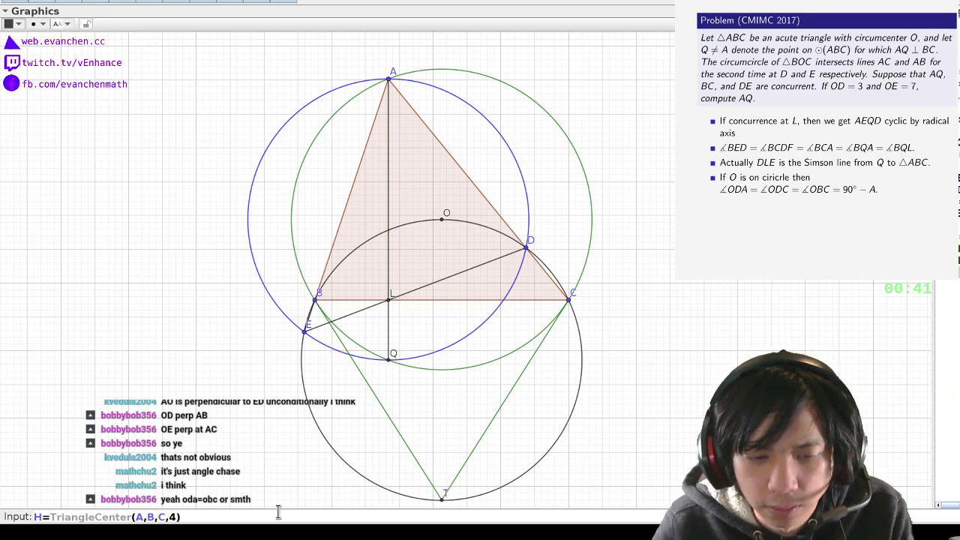
pyautogui.press('Return')
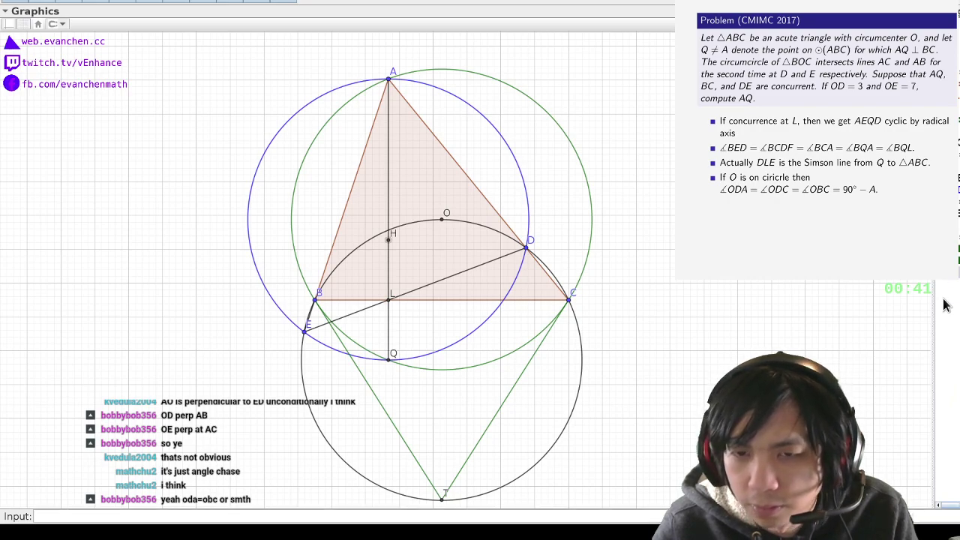
pyautogui.click(783, 304)
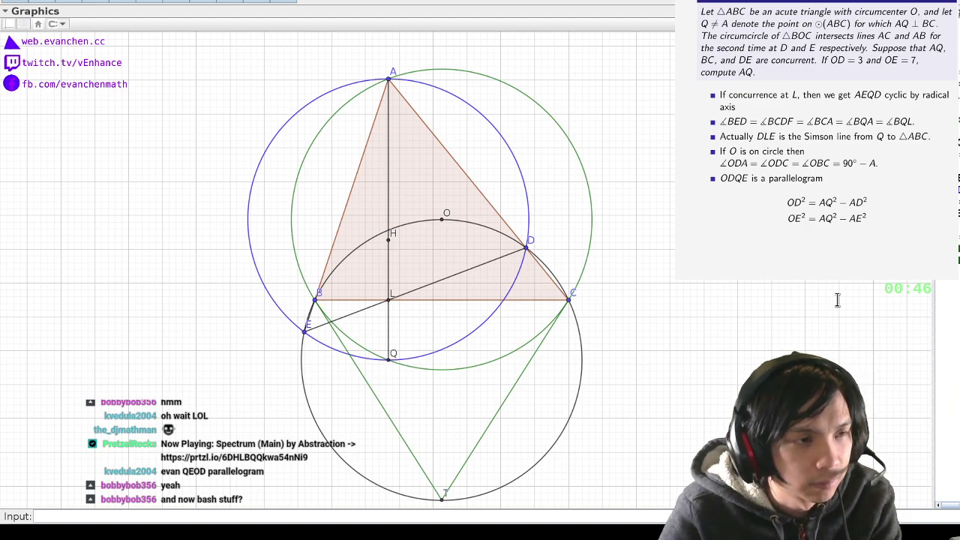
# Start a new aligned LaTeX line in the notes with 'DE^2 &='
pyautogui.write('DE^2 &=')
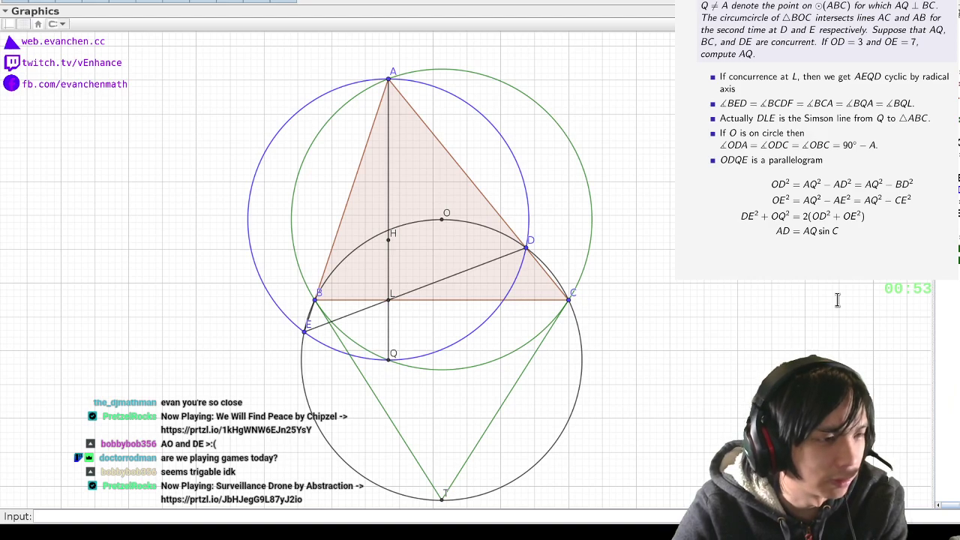
# Insert 'BD =' into the AD line of the notes text
pyautogui.write('BD =')
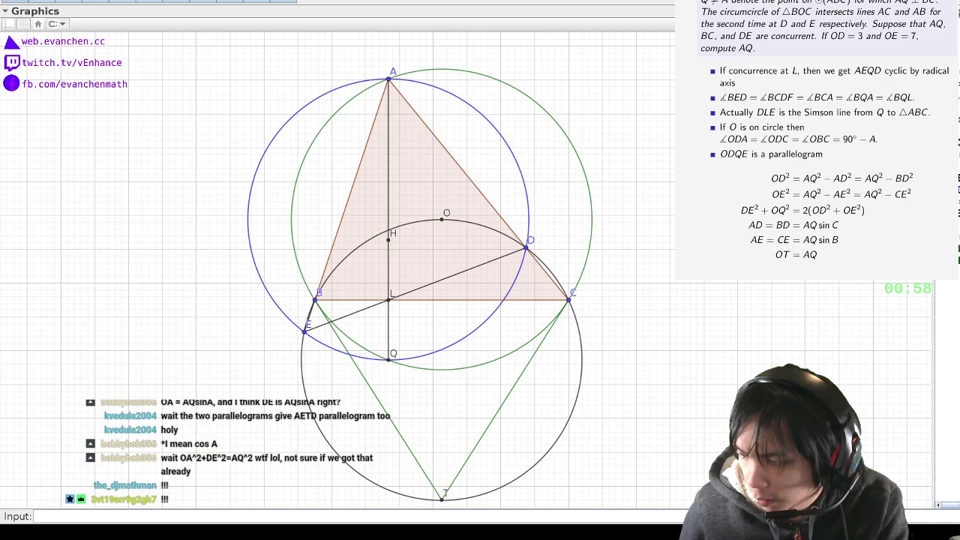
# Mark the DE² + OQ² = 2(OD² + OE²) line with a yellow-green highlighter stroke
pyautogui.moveTo(734, 210); pyautogui.dragTo(864, 210)
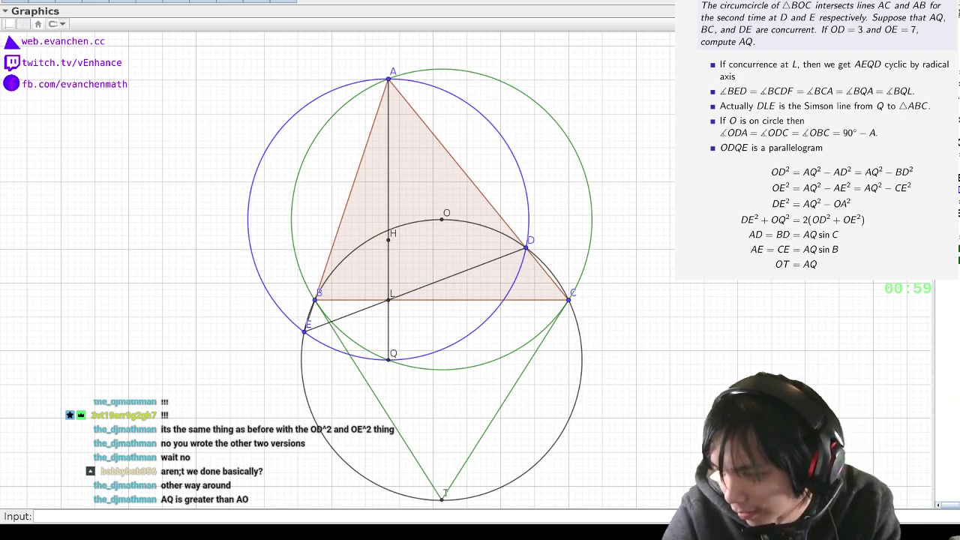
# Highlight OD² and OE² and the right-hand sides of the first two equations
pyautogui.moveTo(773, 163)
pyautogui.mouseDown()
pyautogui.moveTo(797, 189)
pyautogui.moveTo(773, 193)
pyautogui.mouseUp()
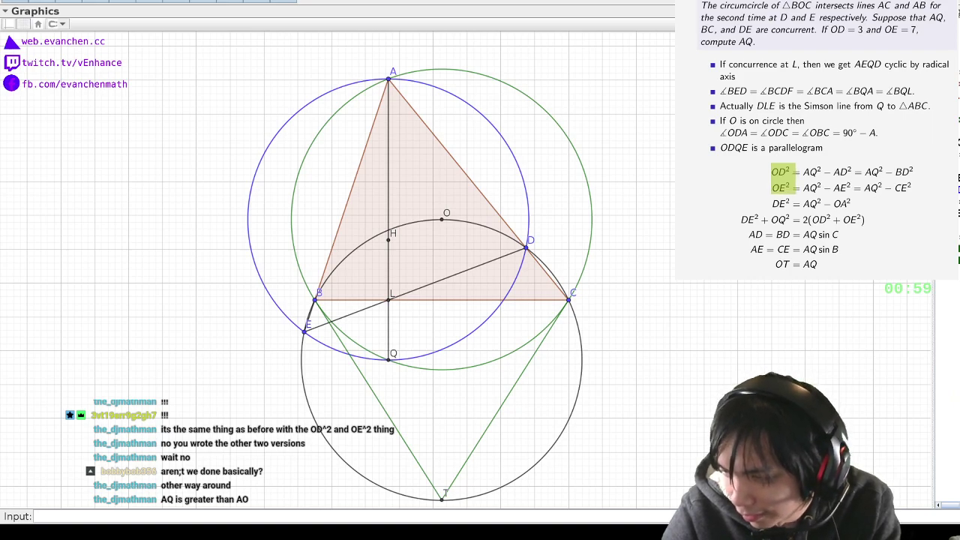
pyautogui.moveTo(872, 162); pyautogui.dragTo(950, 204)
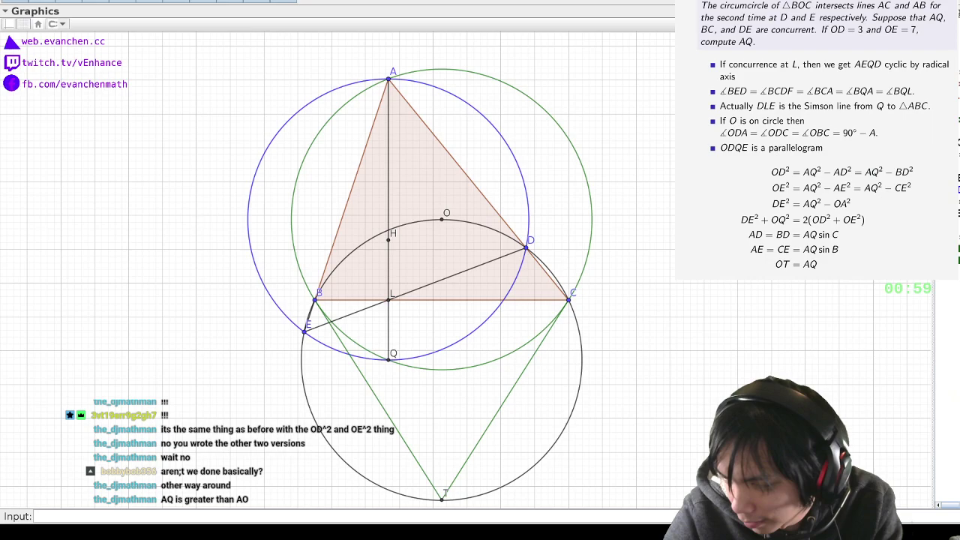
# Highlight the four equations from OD² through DE² + OQ² = 2(OD² + OE²) as one block
pyautogui.moveTo(926, 225); pyautogui.dragTo(717, 164)
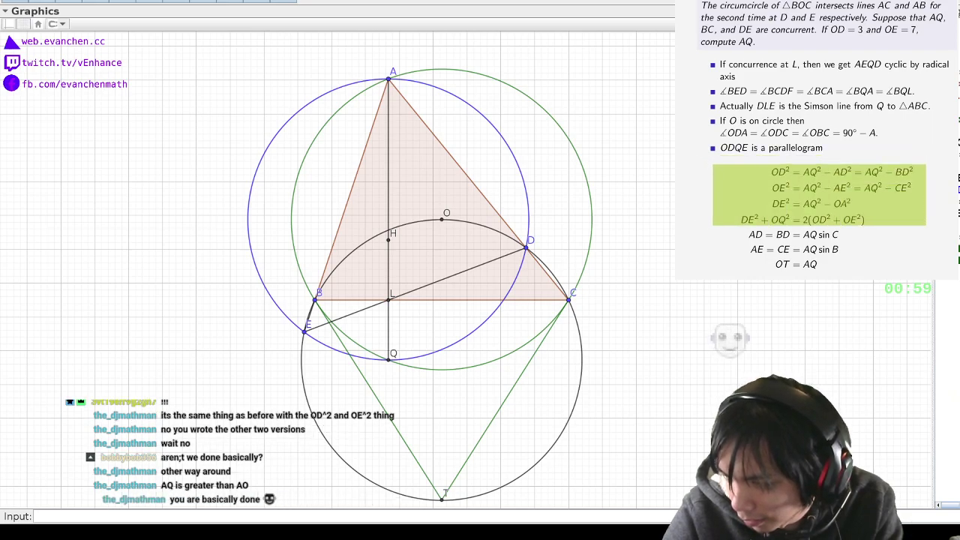